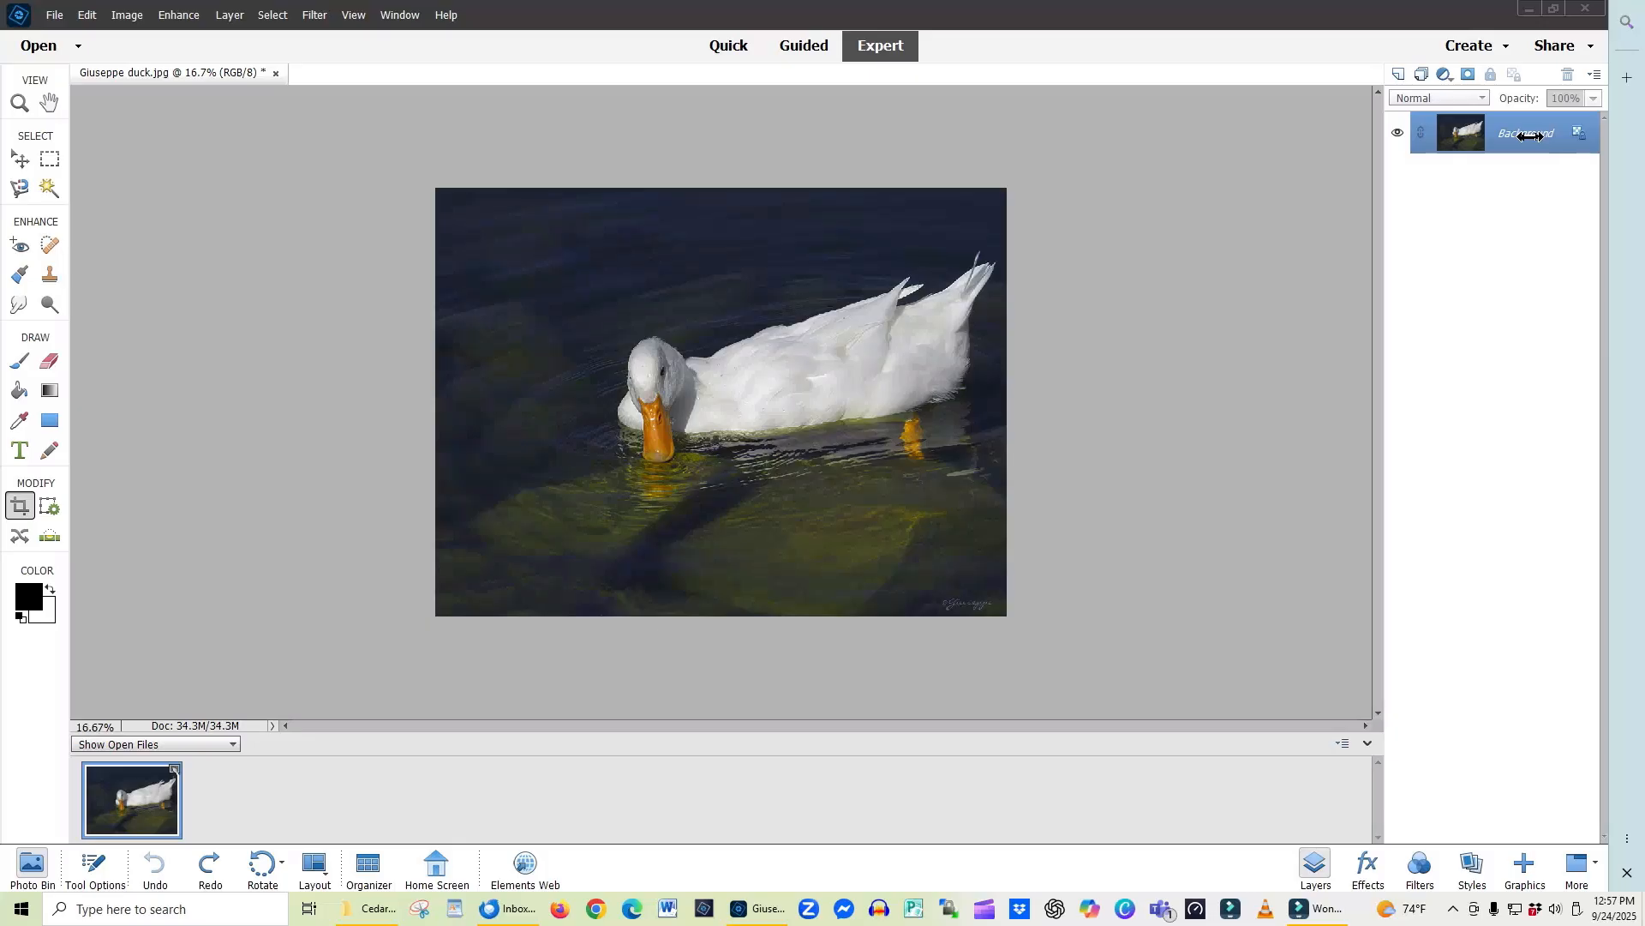
# Duplicate the Background layer of the duck photo.
pyautogui.click(1528, 136)
pyautogui.rightClick(1526, 139)
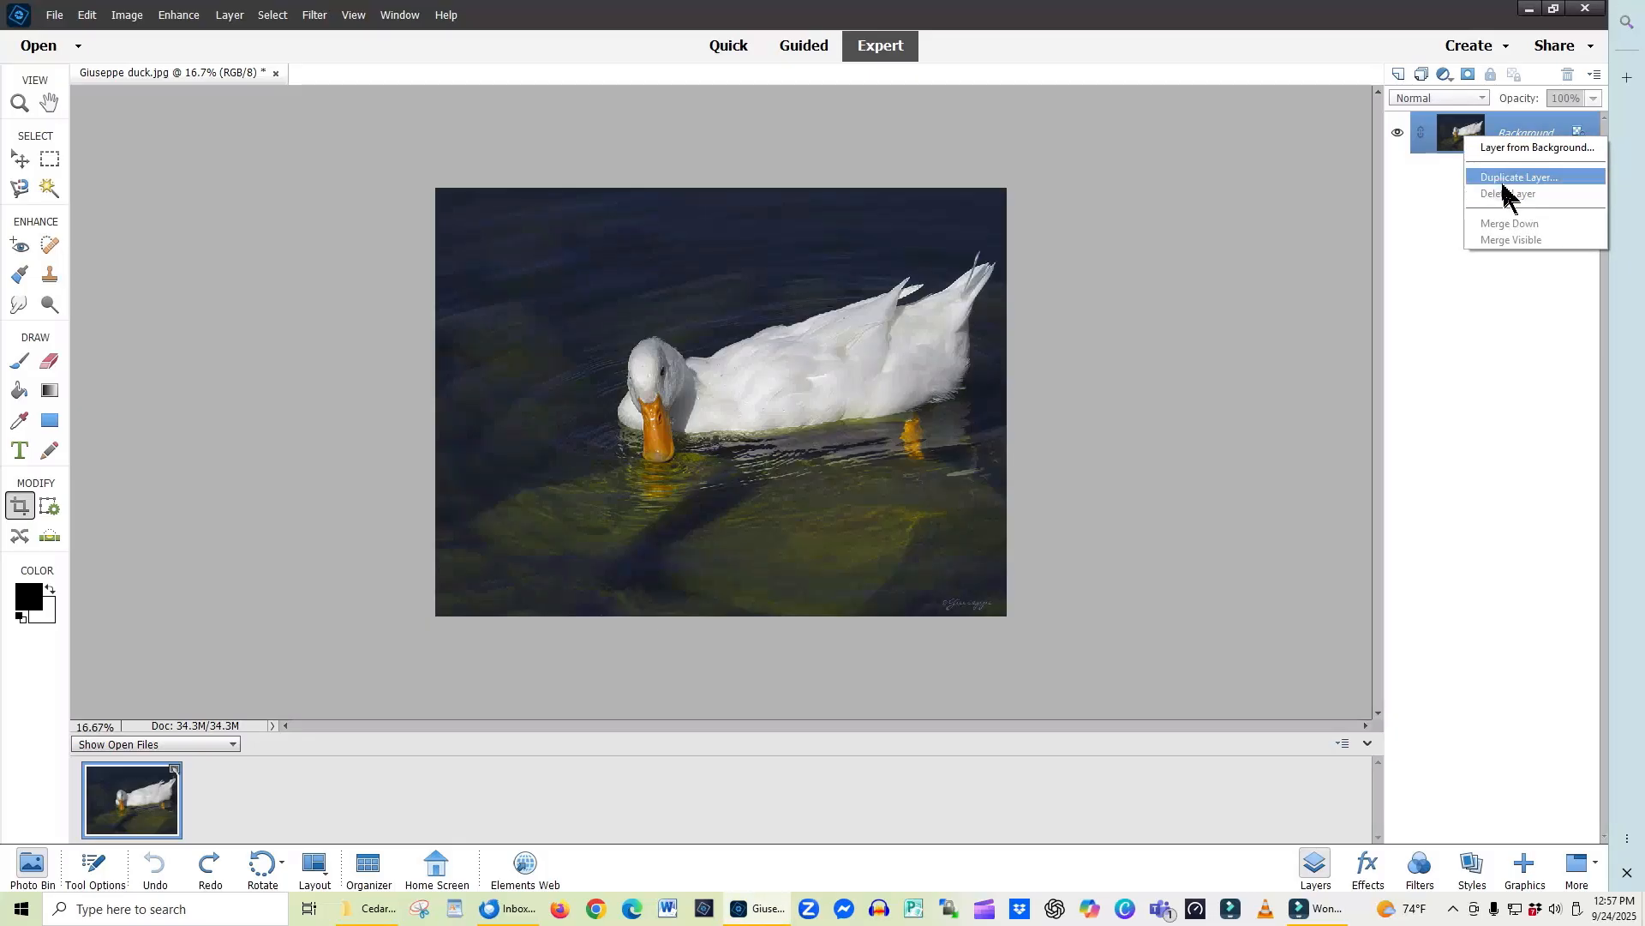
pyautogui.click(1469, 329)
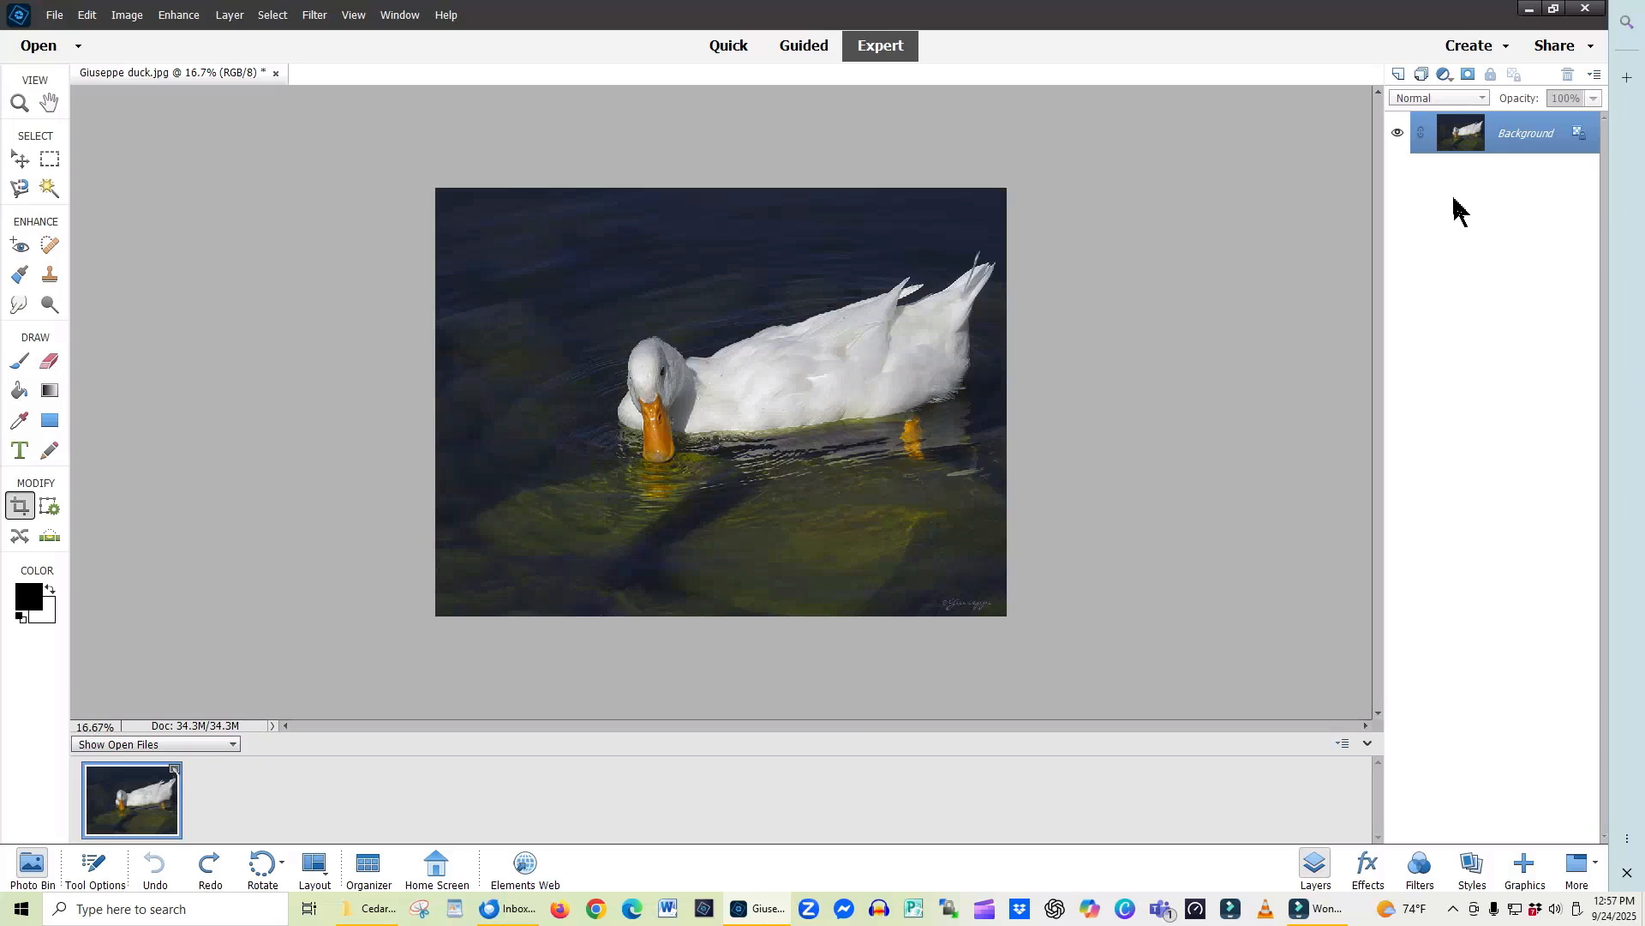
pyautogui.hotkey('ctrl', 'j')
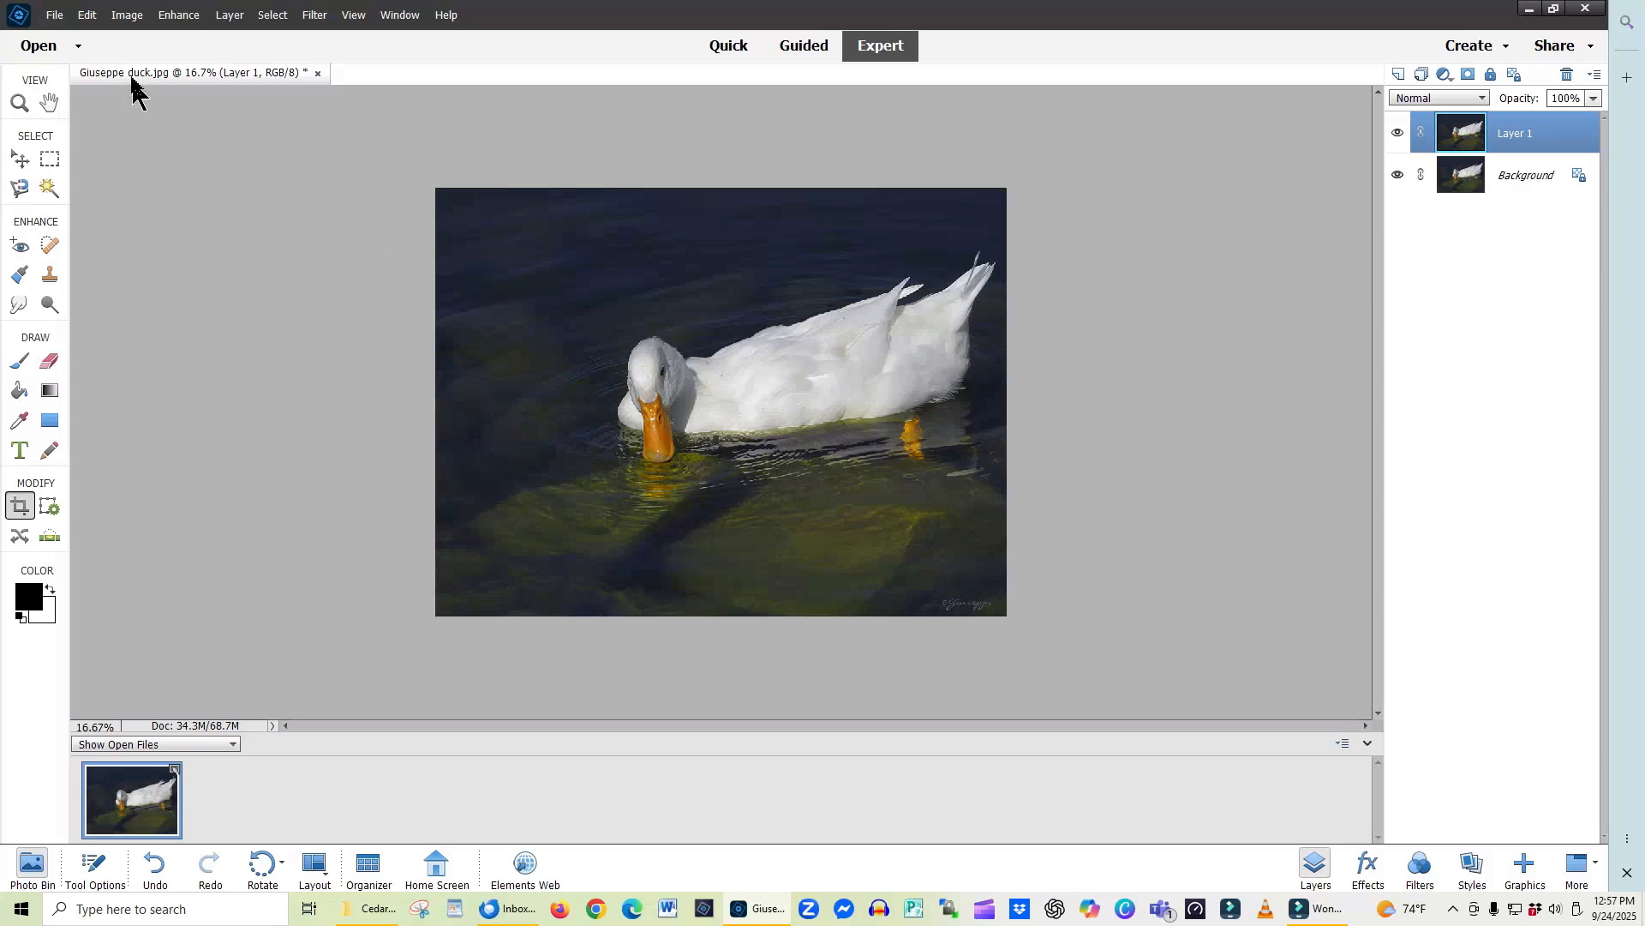
# Enlarge the canvas to 26.222 by 20.667 inches, anchored at the center with a white extension color.
pyautogui.click(128, 15)
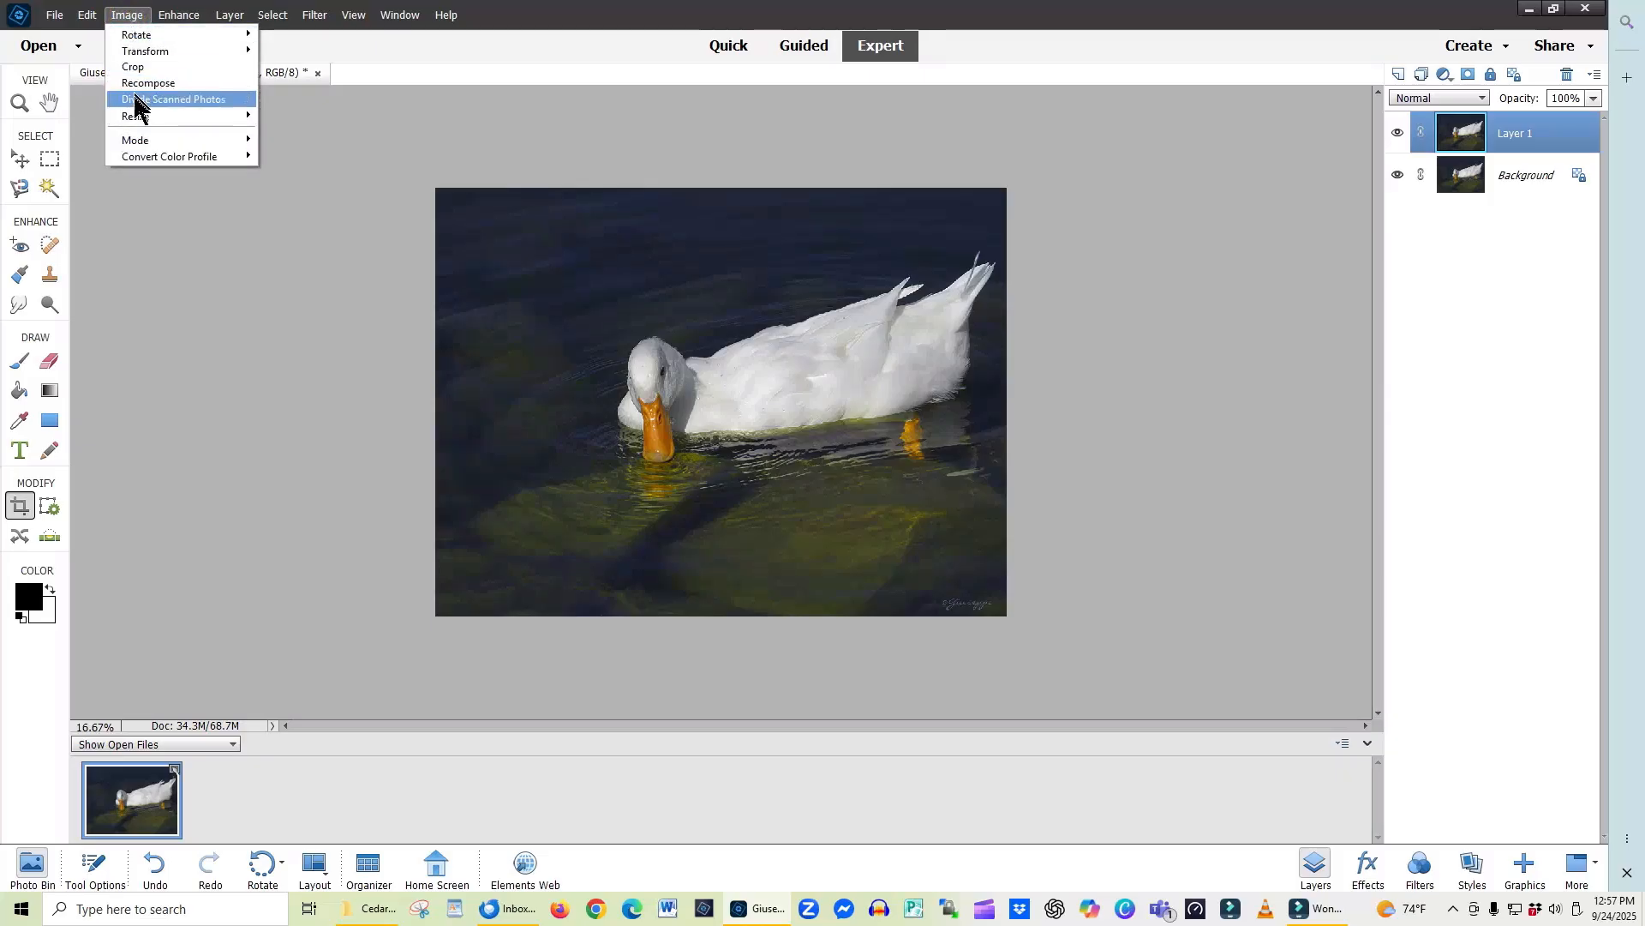
pyautogui.moveTo(158, 126)
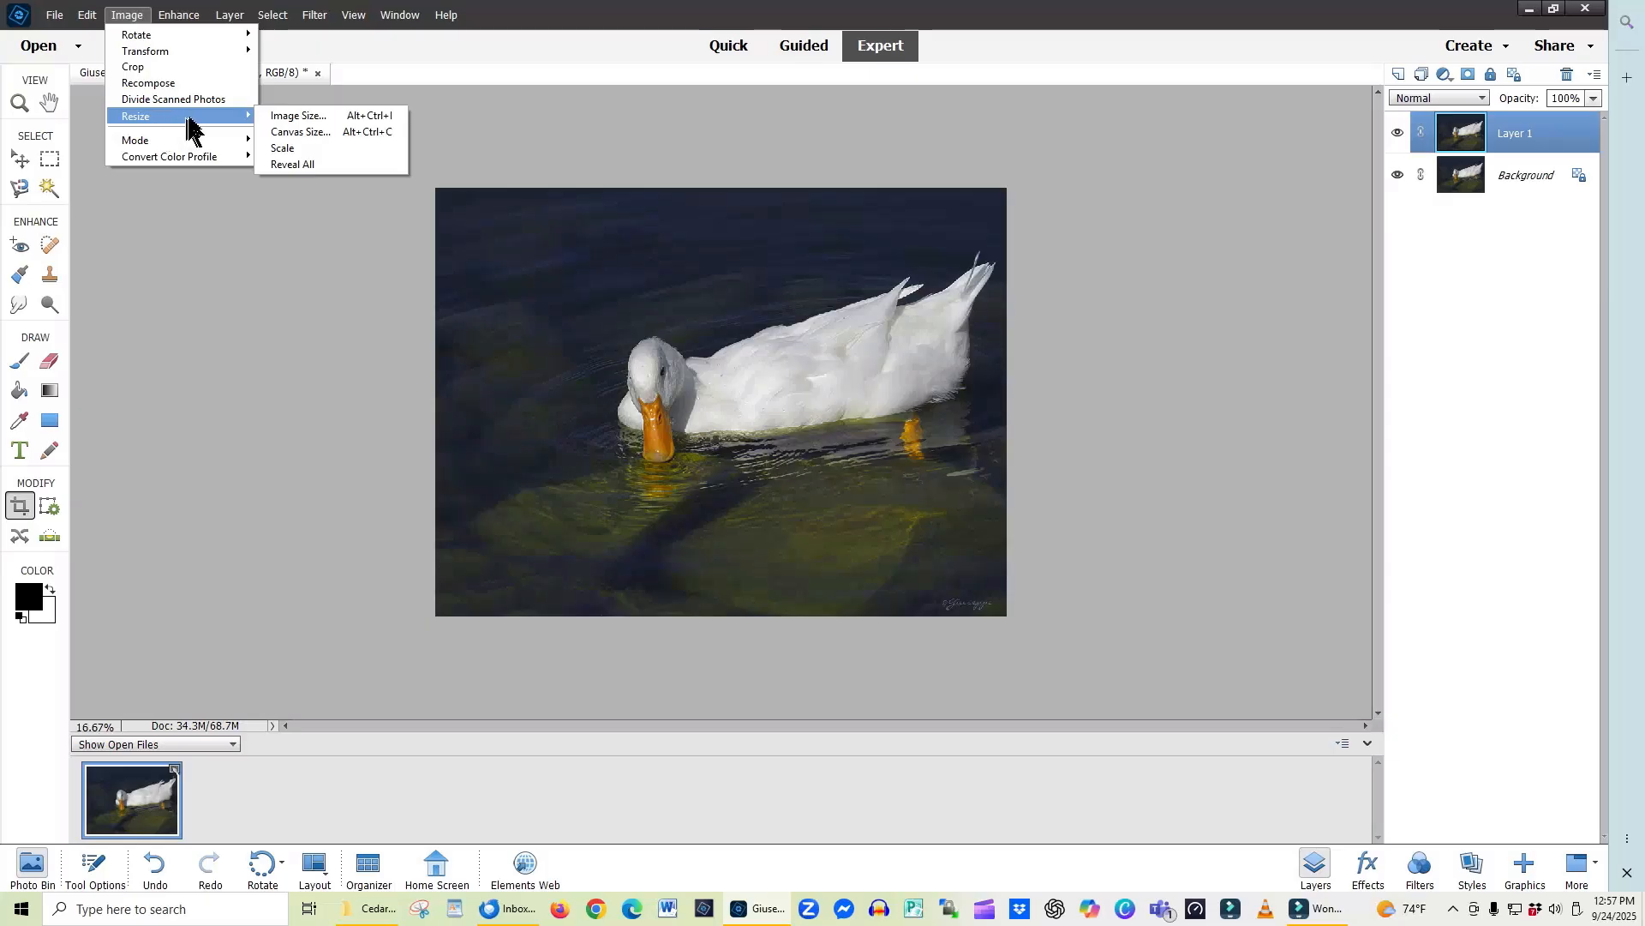
pyautogui.click(283, 133)
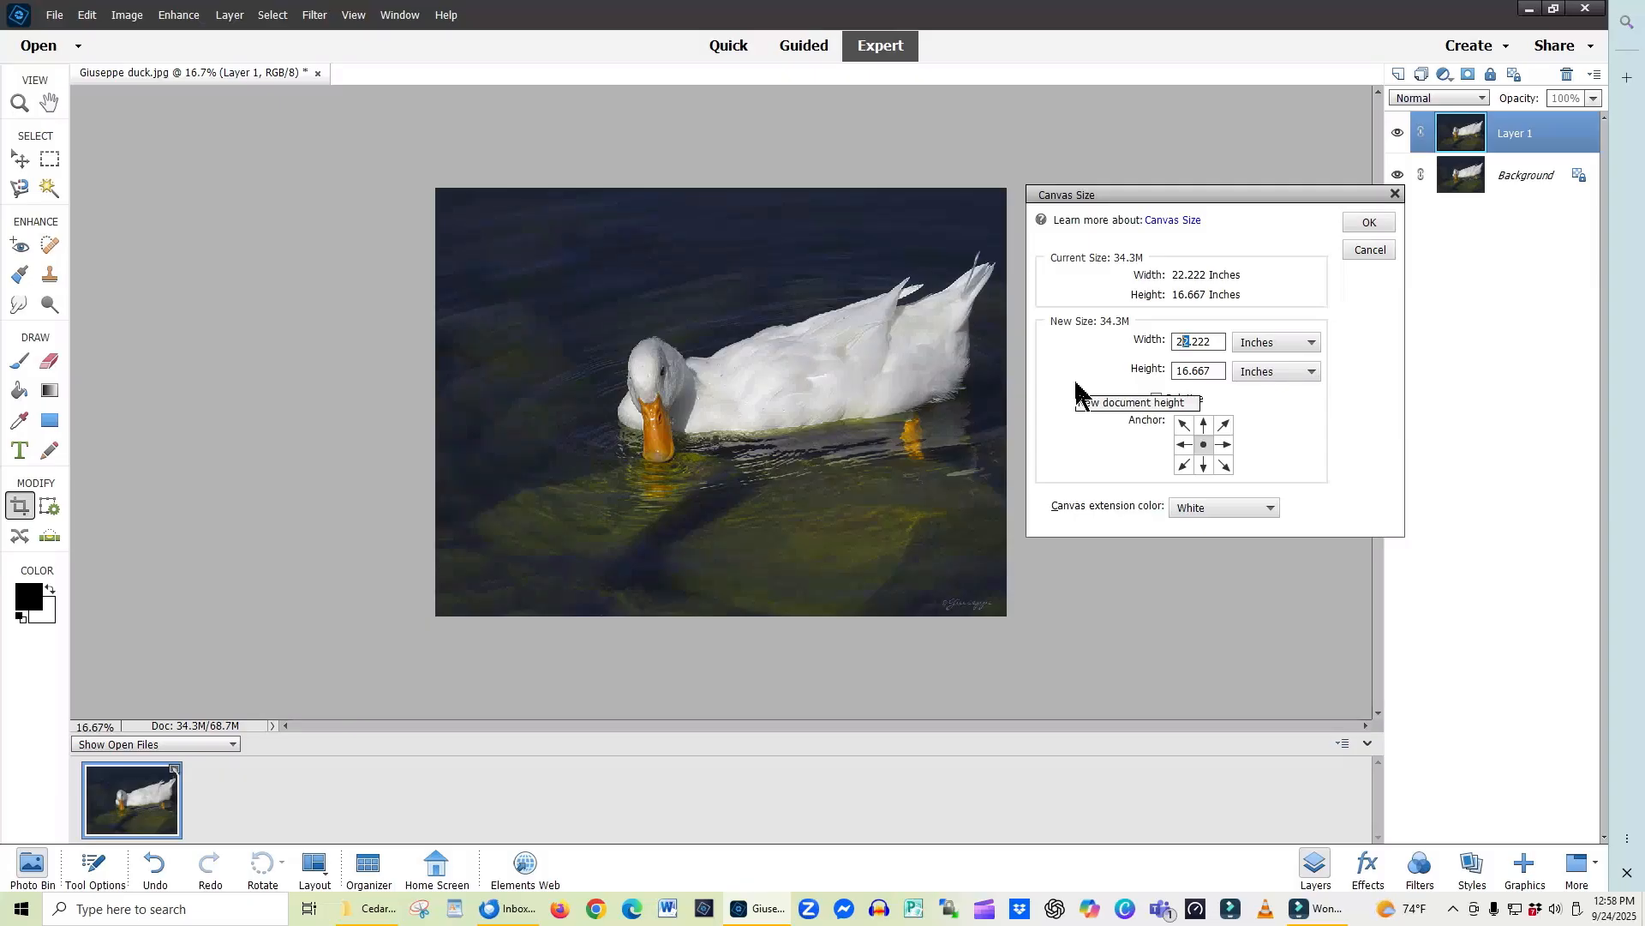
pyautogui.write('6')
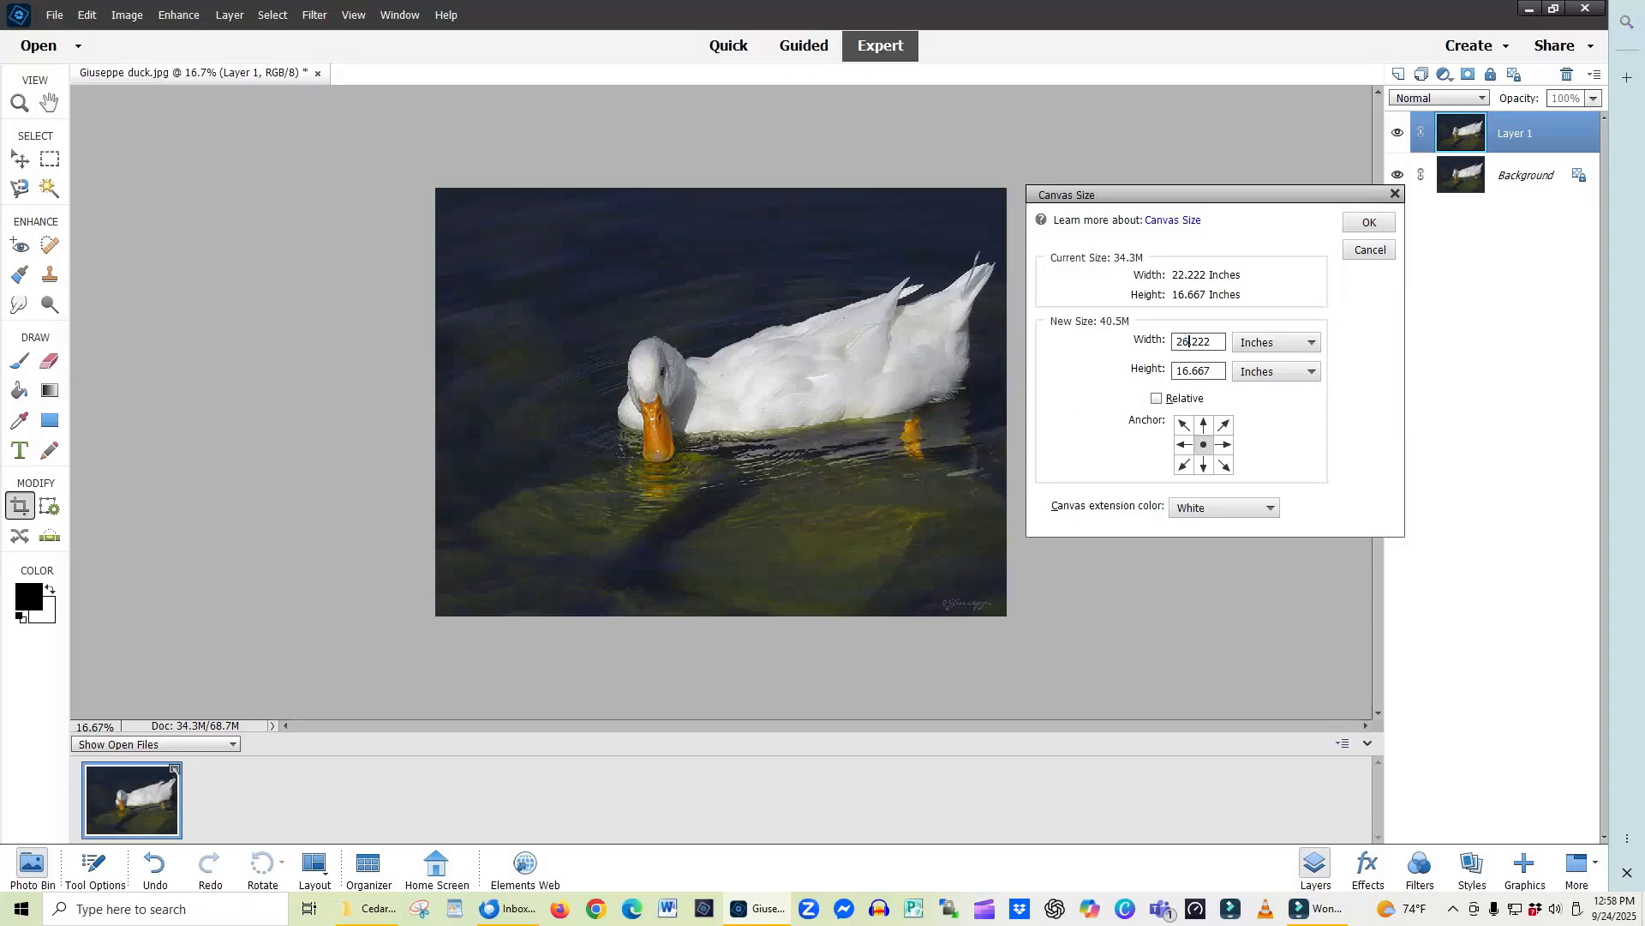
pyautogui.moveTo(1181, 370); pyautogui.dragTo(1188, 370)
pyautogui.press('BackSpace')
pyautogui.write('20')
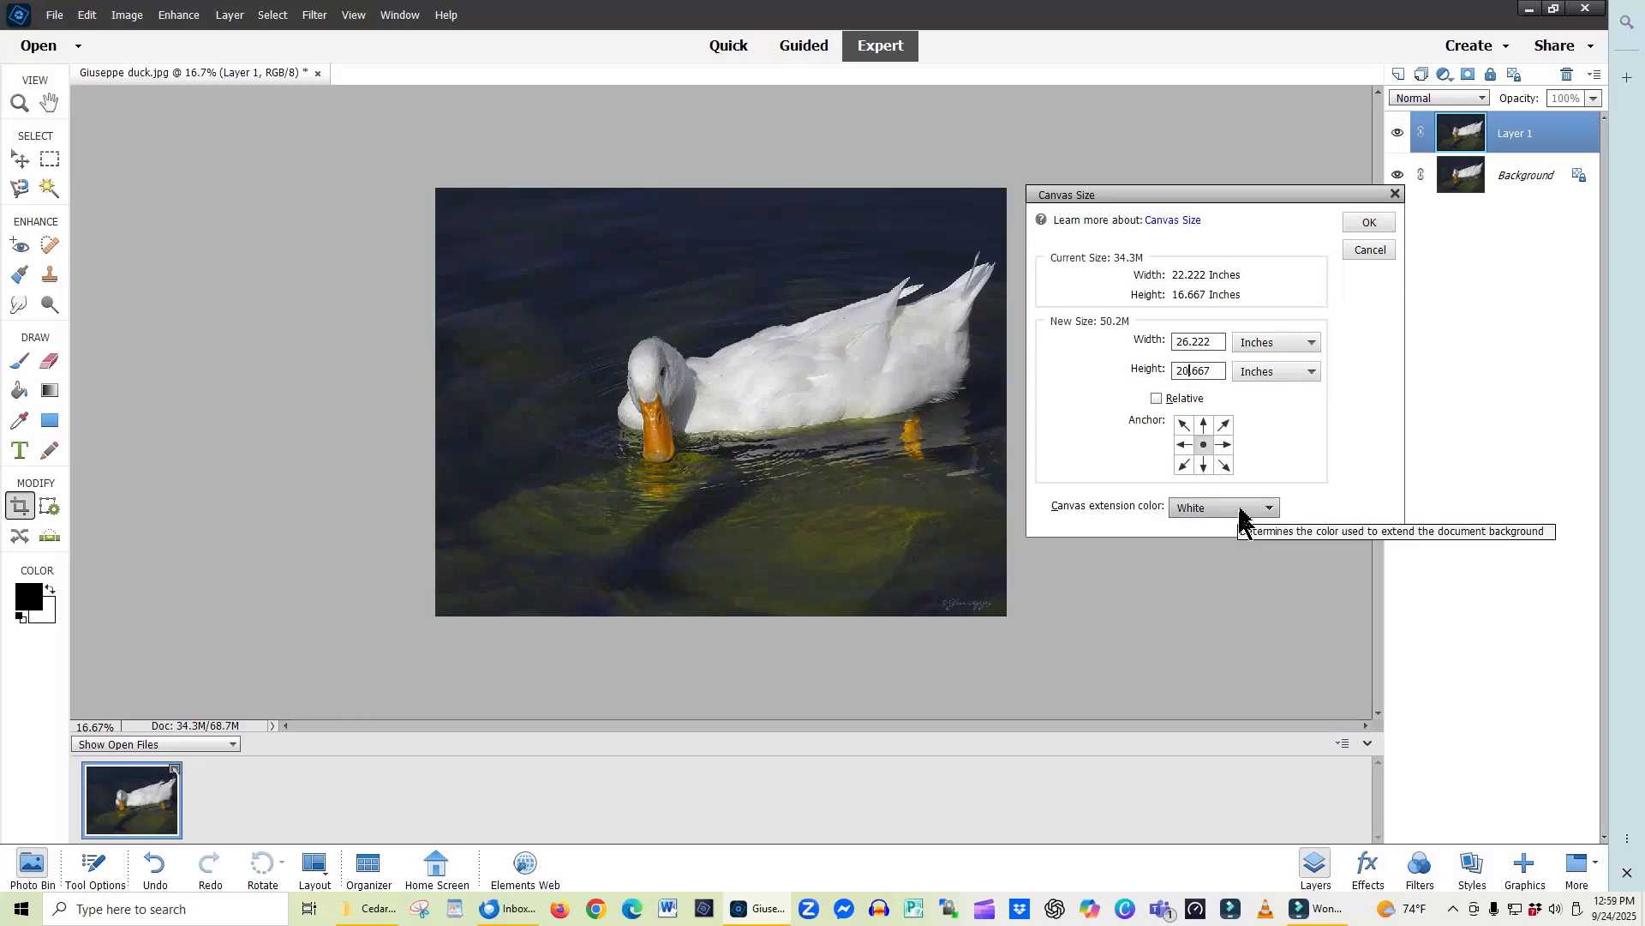
pyautogui.click(1368, 223)
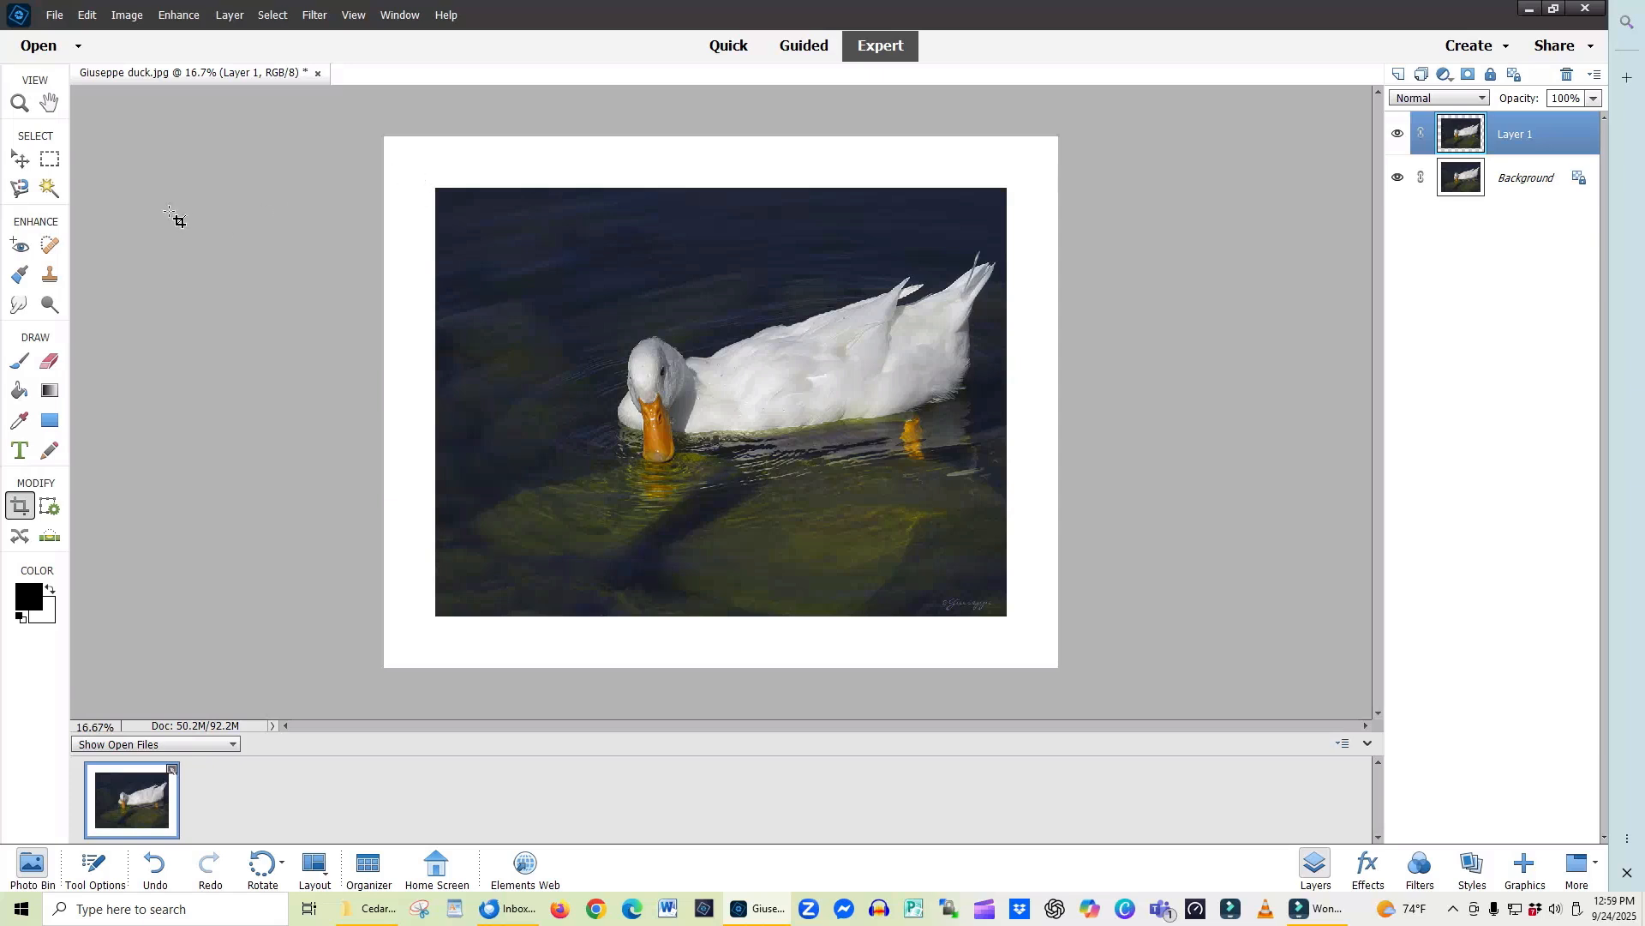
# Add a drop shadow to Layer 1 with size 67 px, distance 254 px and opacity 41%.
pyautogui.click(229, 17)
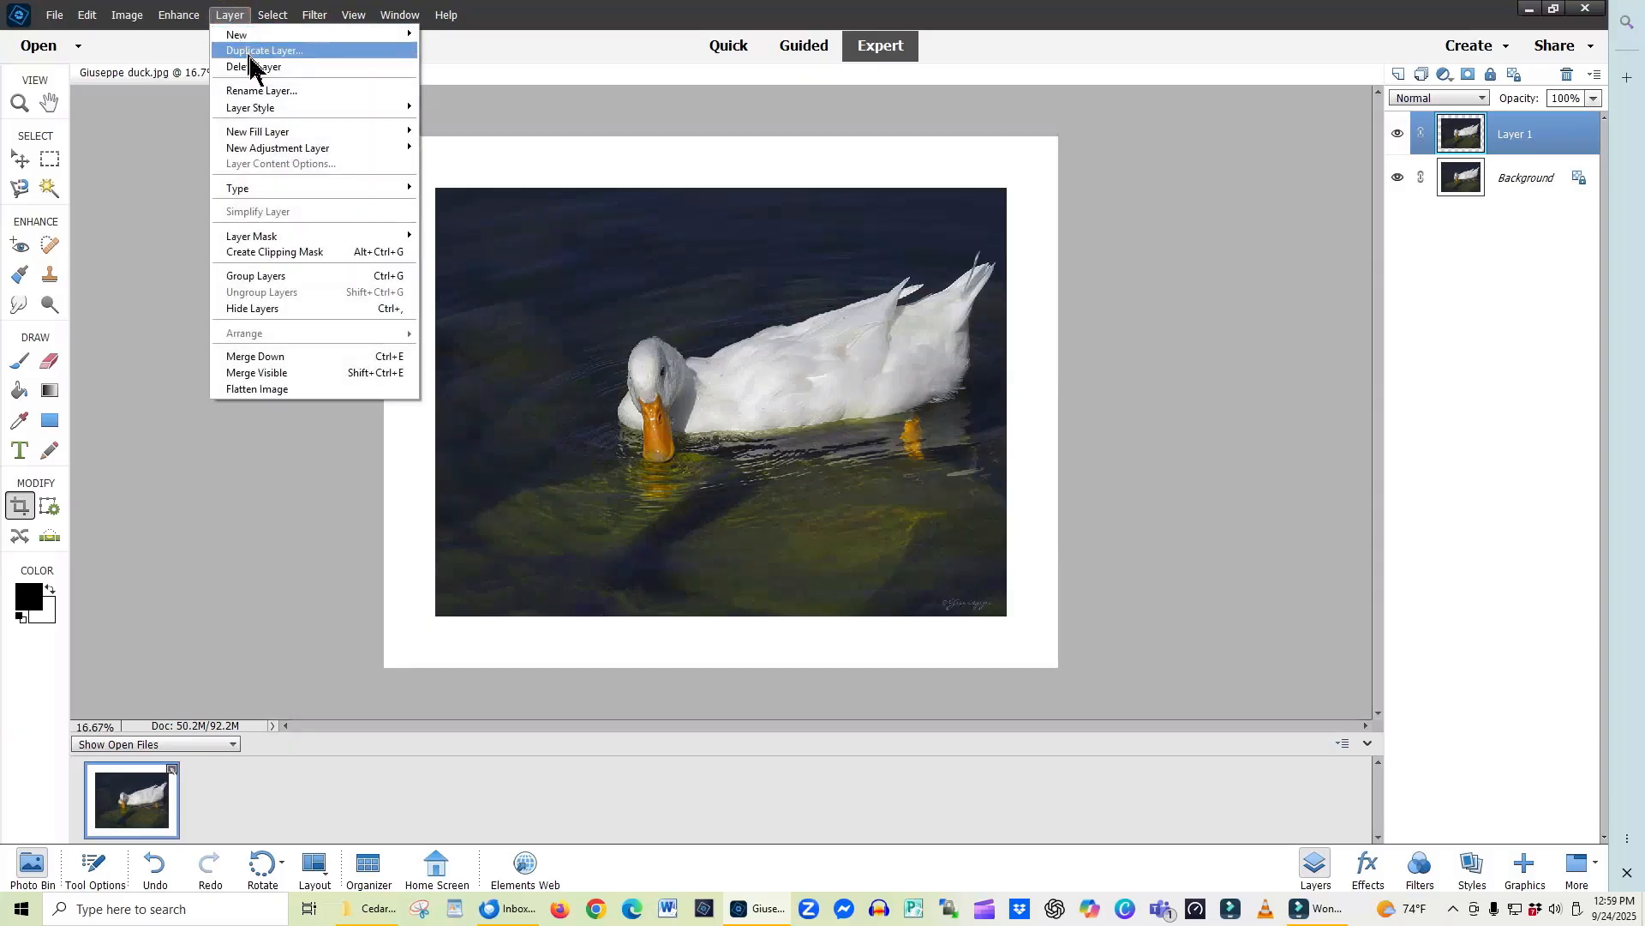
pyautogui.moveTo(351, 110)
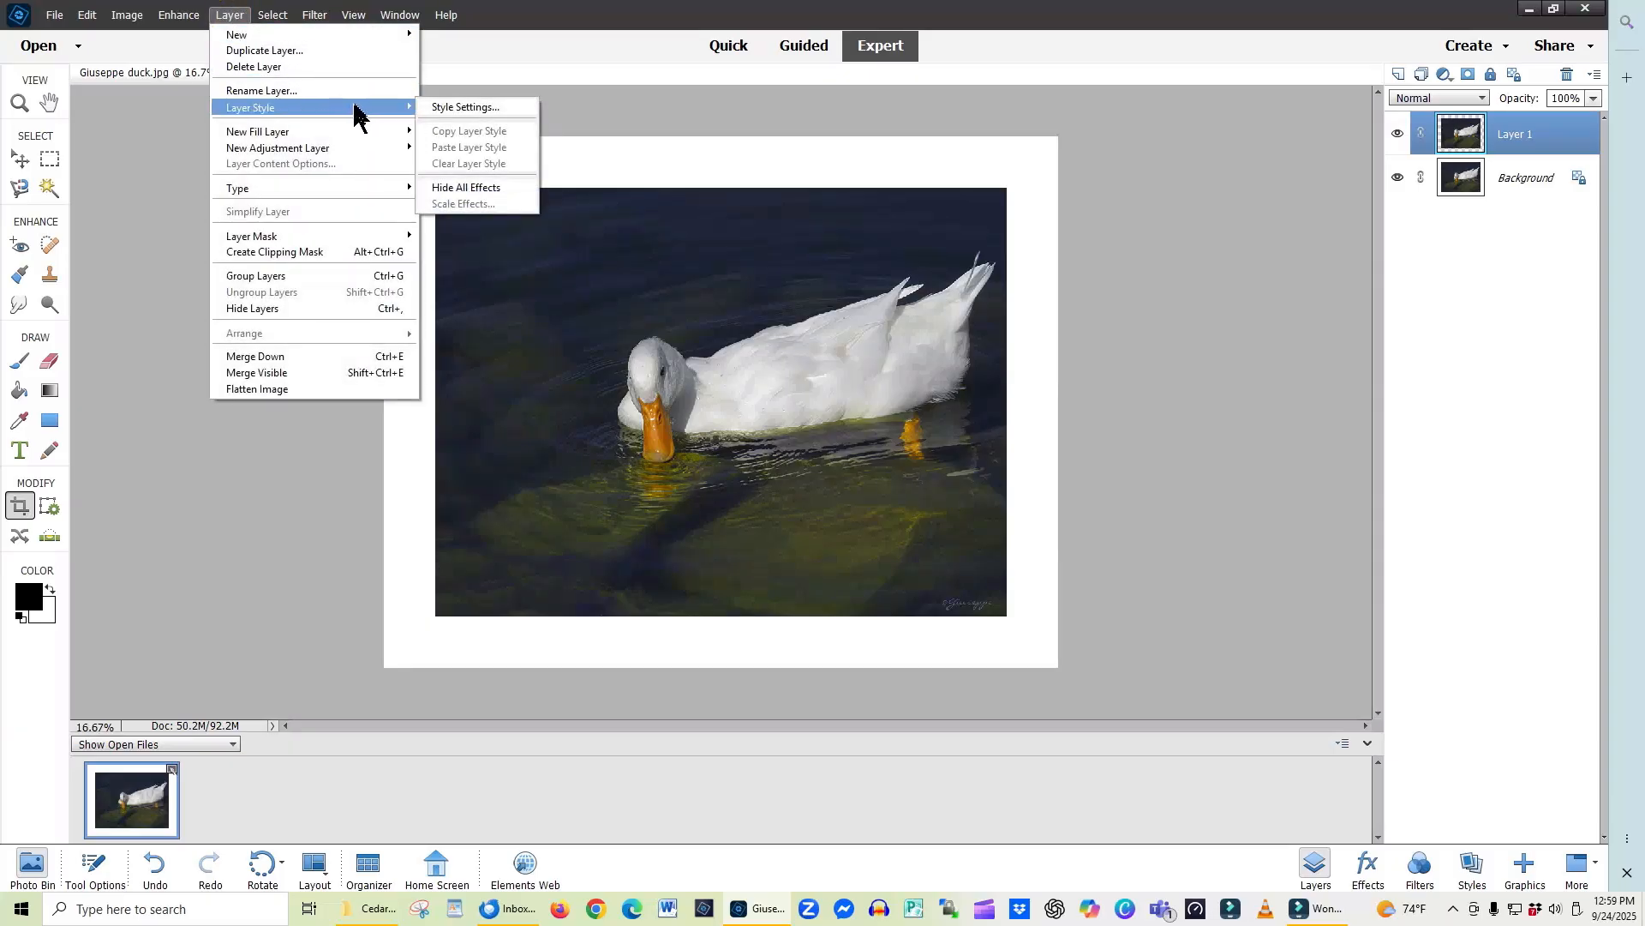
pyautogui.click(446, 115)
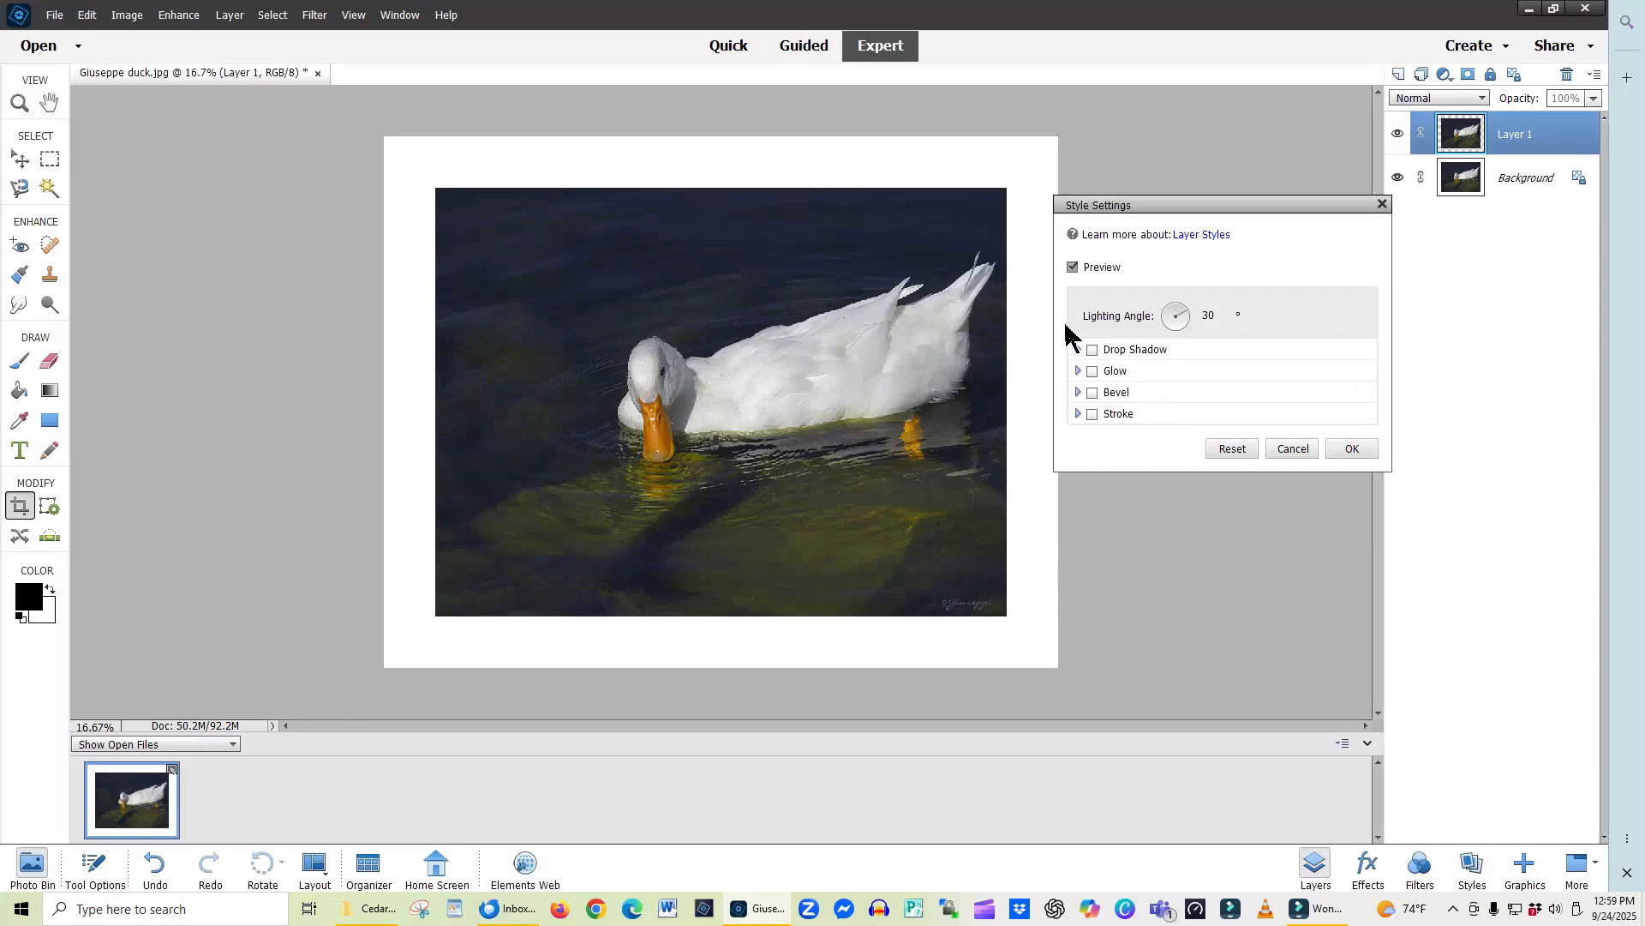
pyautogui.click(1093, 351)
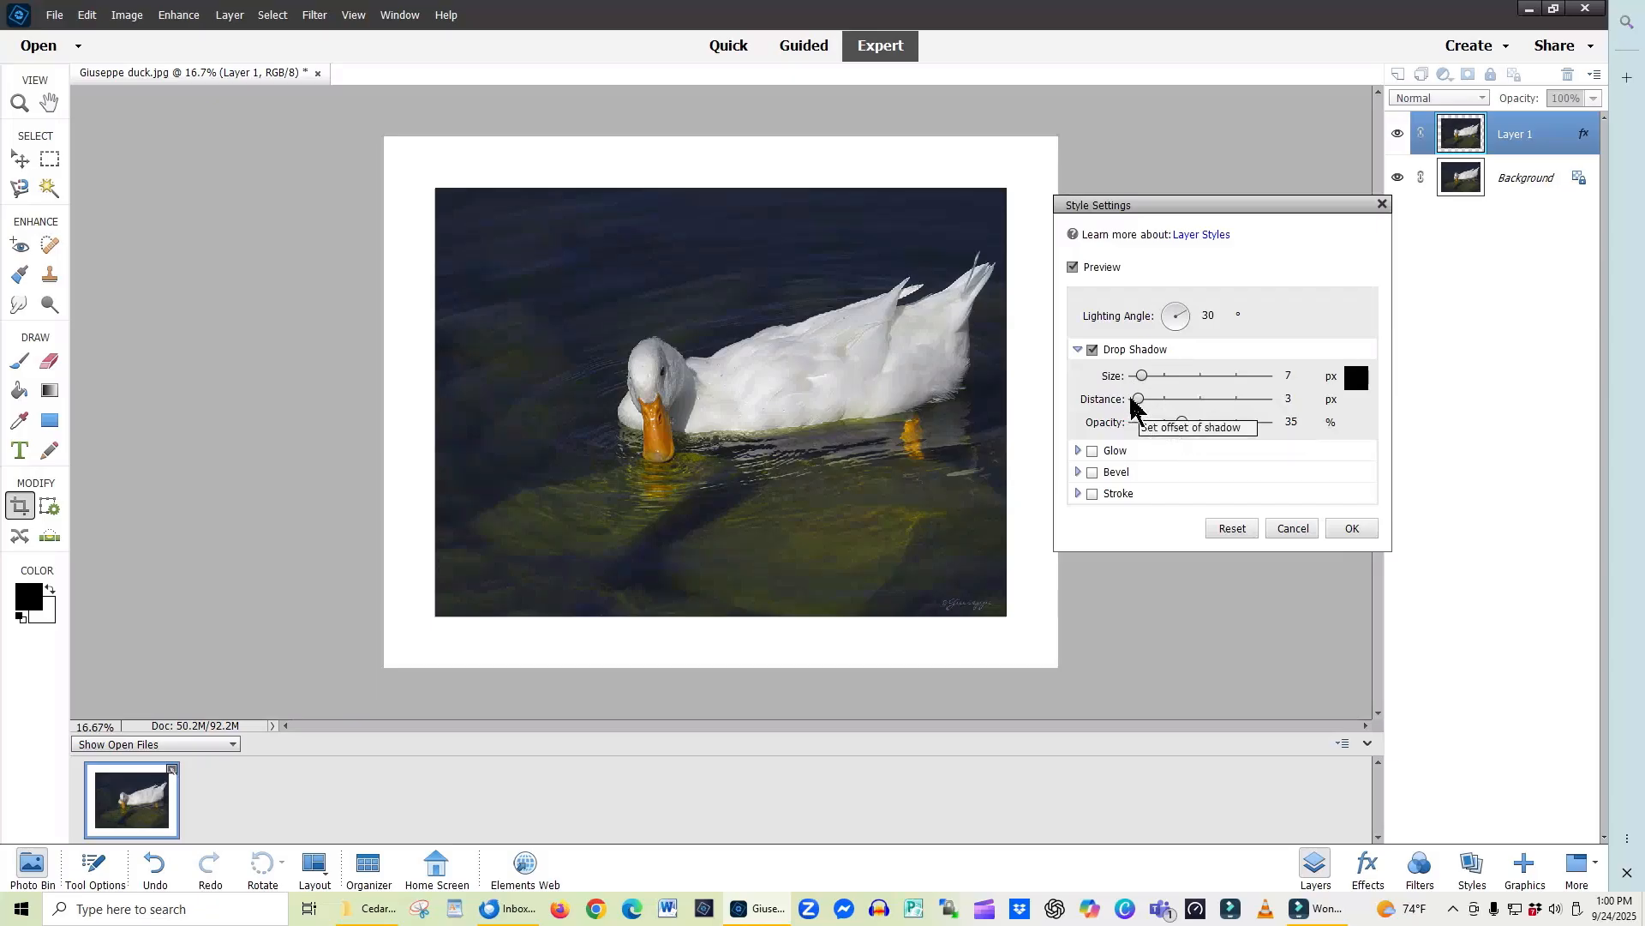
pyautogui.moveTo(1138, 399); pyautogui.dragTo(1204, 403)
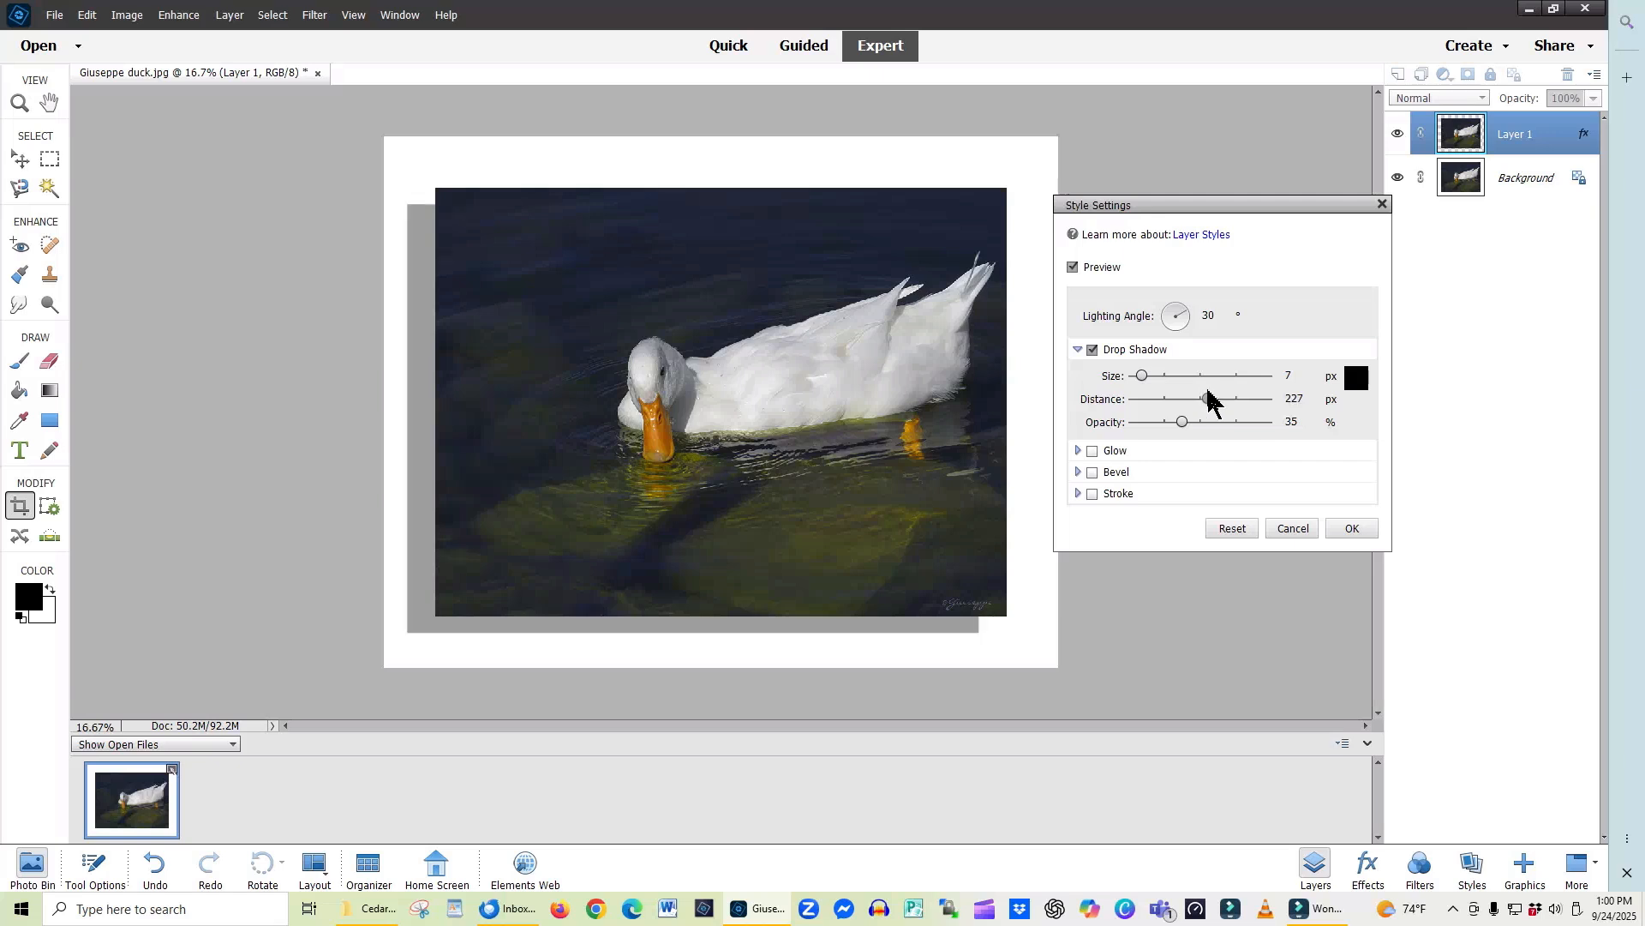
pyautogui.moveTo(1208, 389); pyautogui.dragTo(1211, 389)
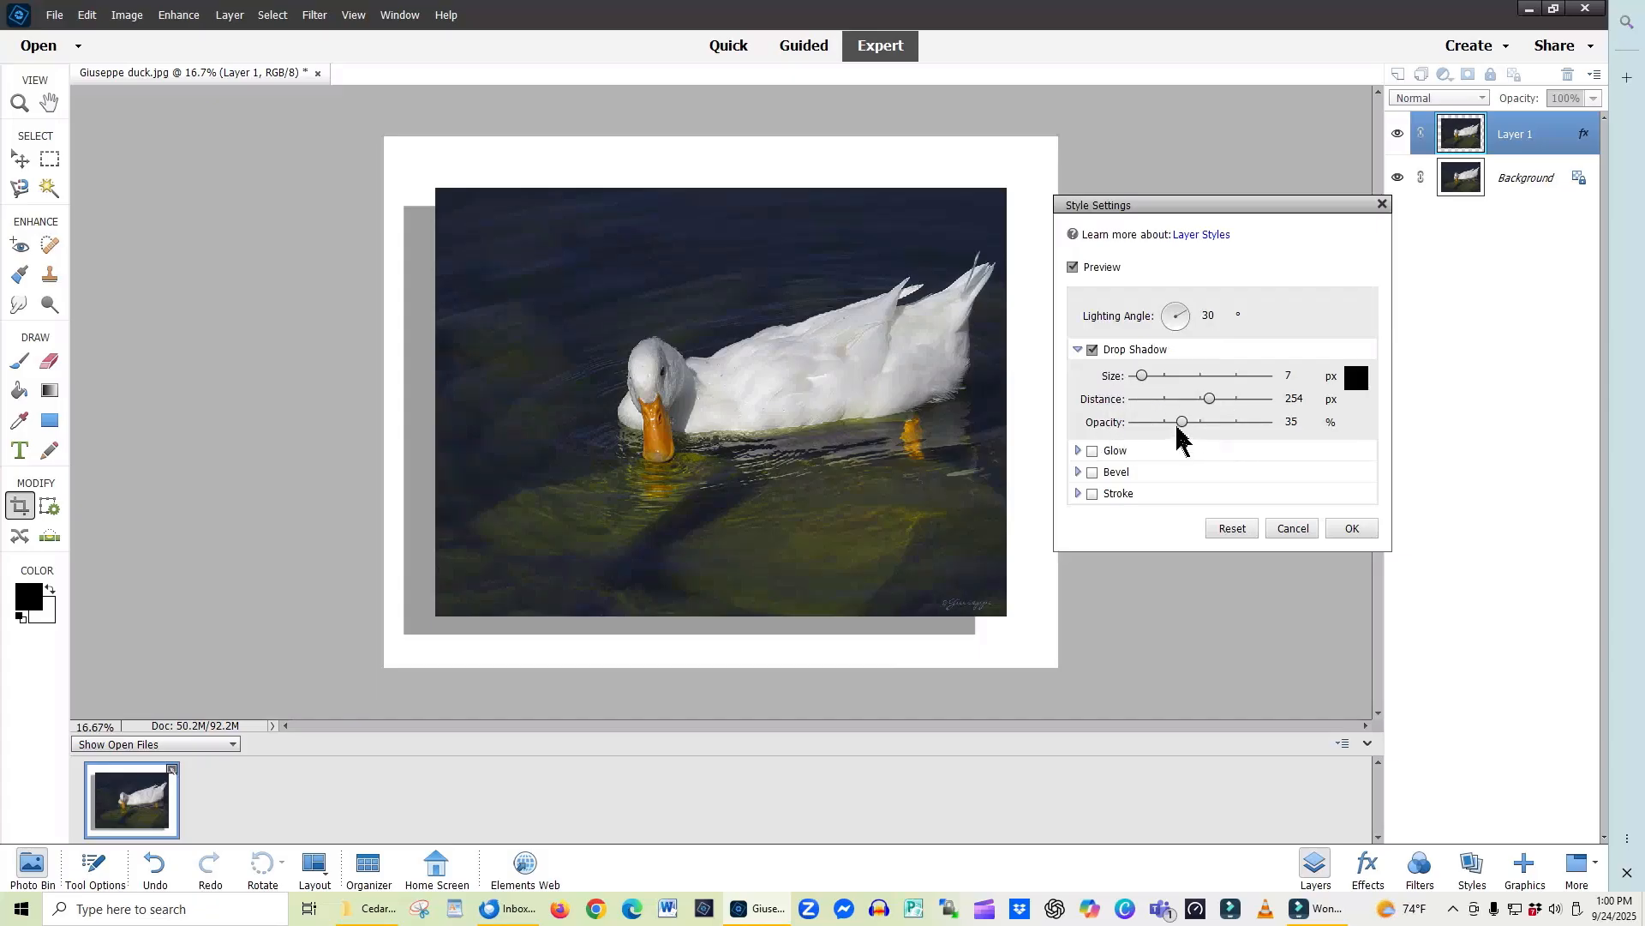
pyautogui.moveTo(1182, 426)
pyautogui.mouseDown()
pyautogui.moveTo(1221, 433)
pyautogui.moveTo(1194, 426)
pyautogui.mouseUp()
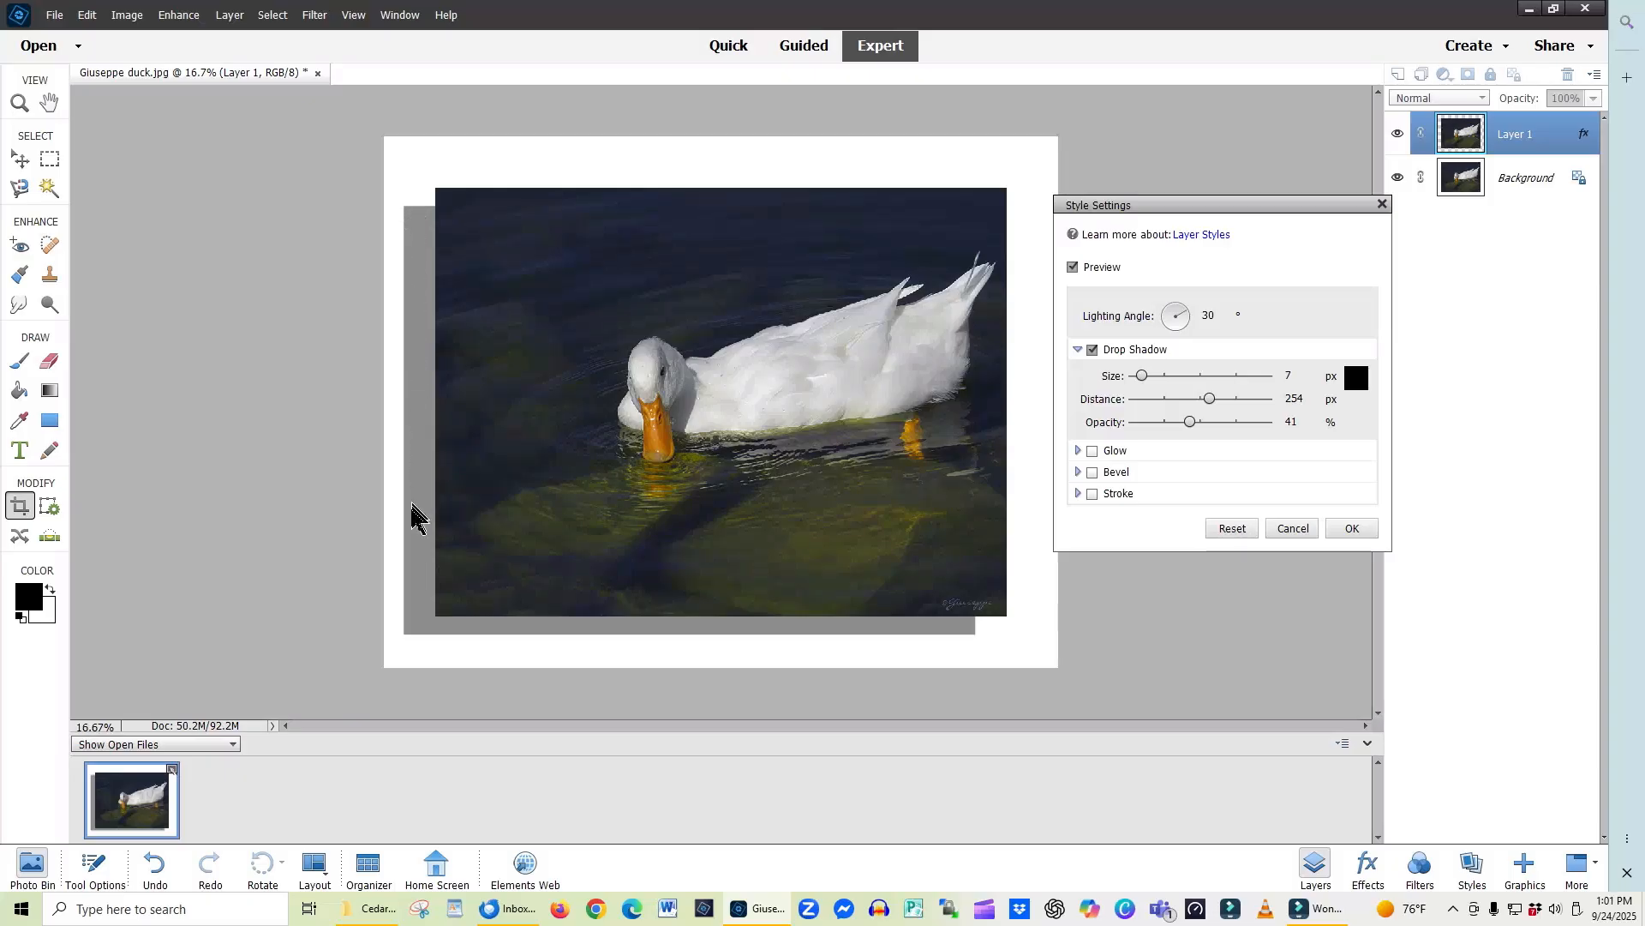
pyautogui.click(1141, 375)
pyautogui.moveTo(1142, 375); pyautogui.dragTo(1163, 375)
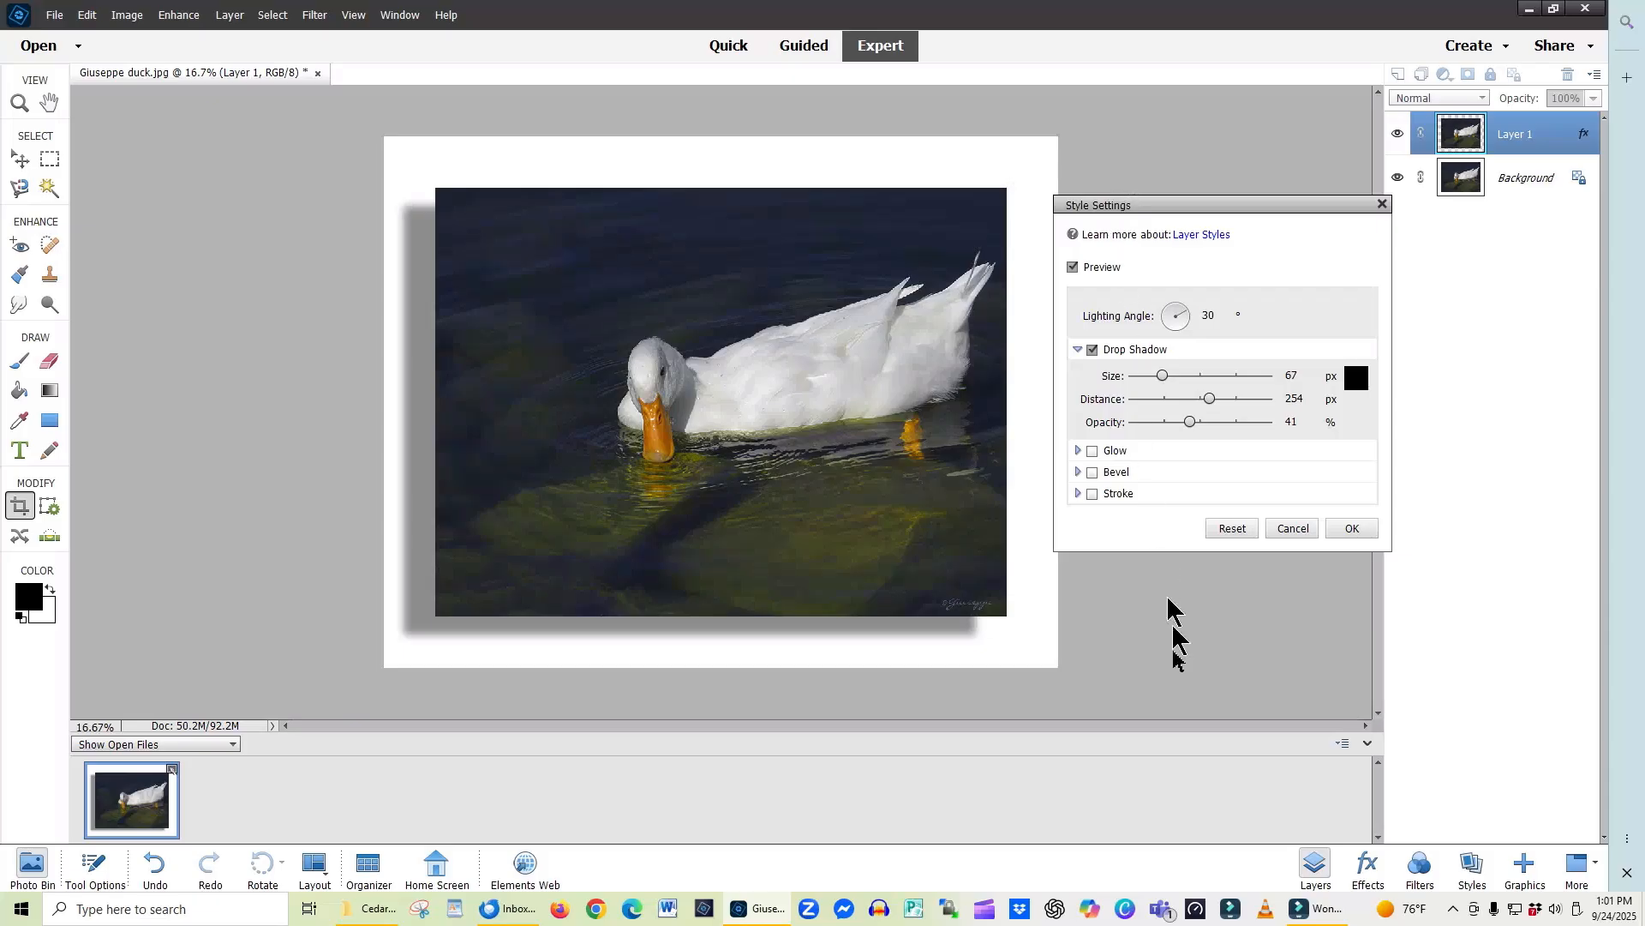
# Add a white (ffffff) outside stroke to Layer 1 with size 1 px and 100% opacity.
pyautogui.click(1092, 494)
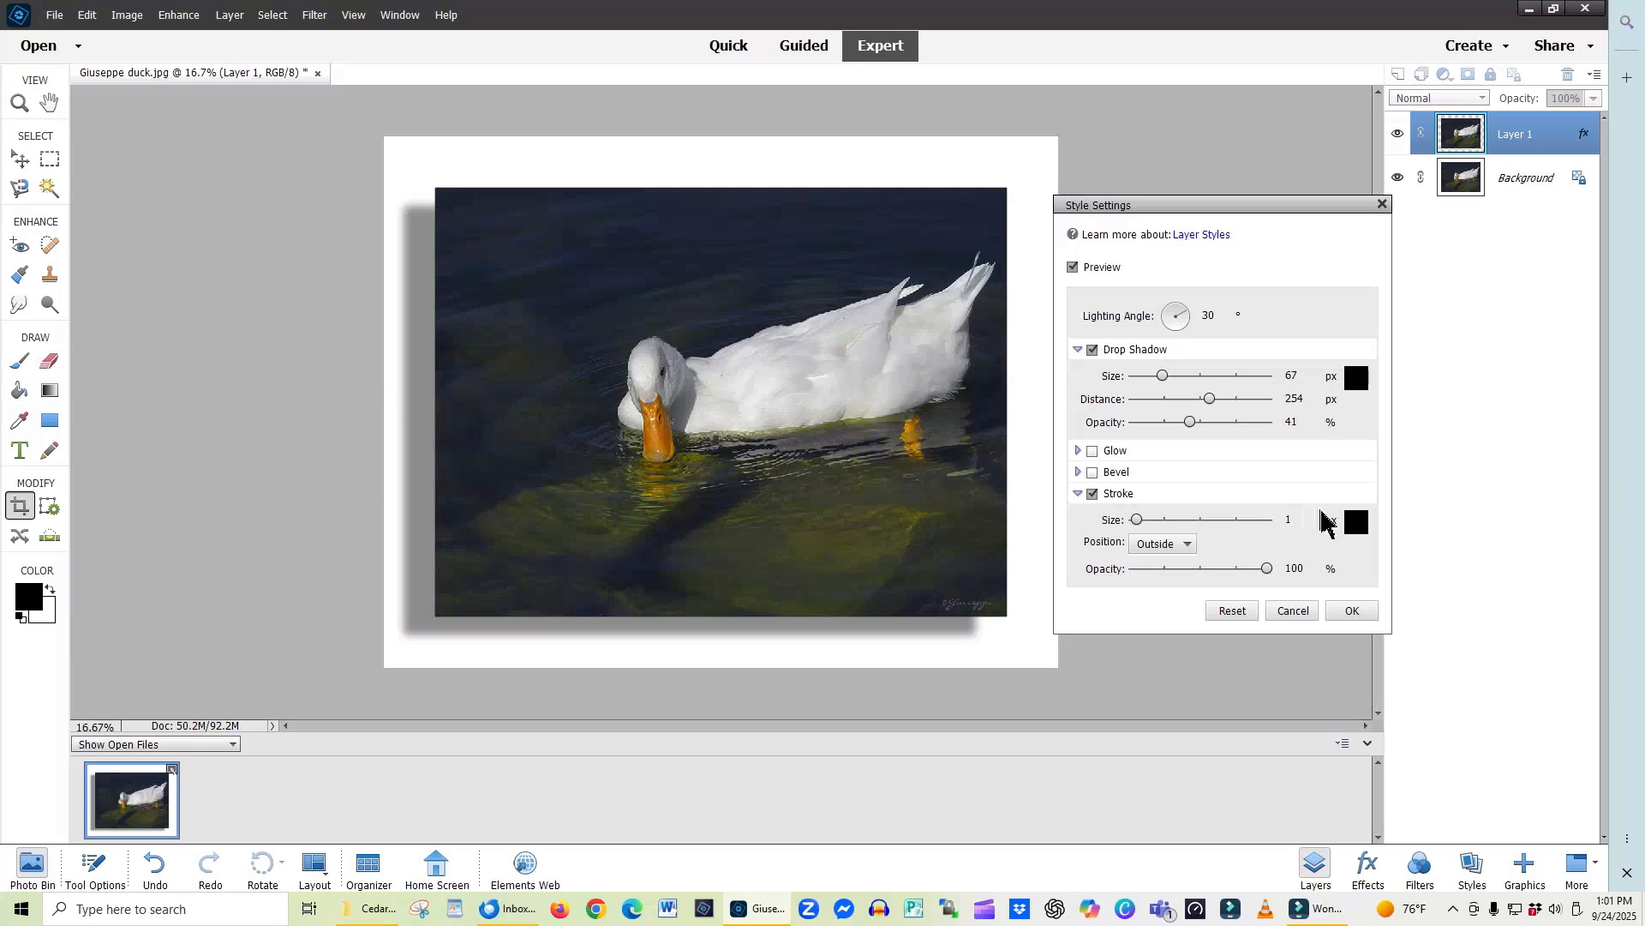
pyautogui.click(1356, 521)
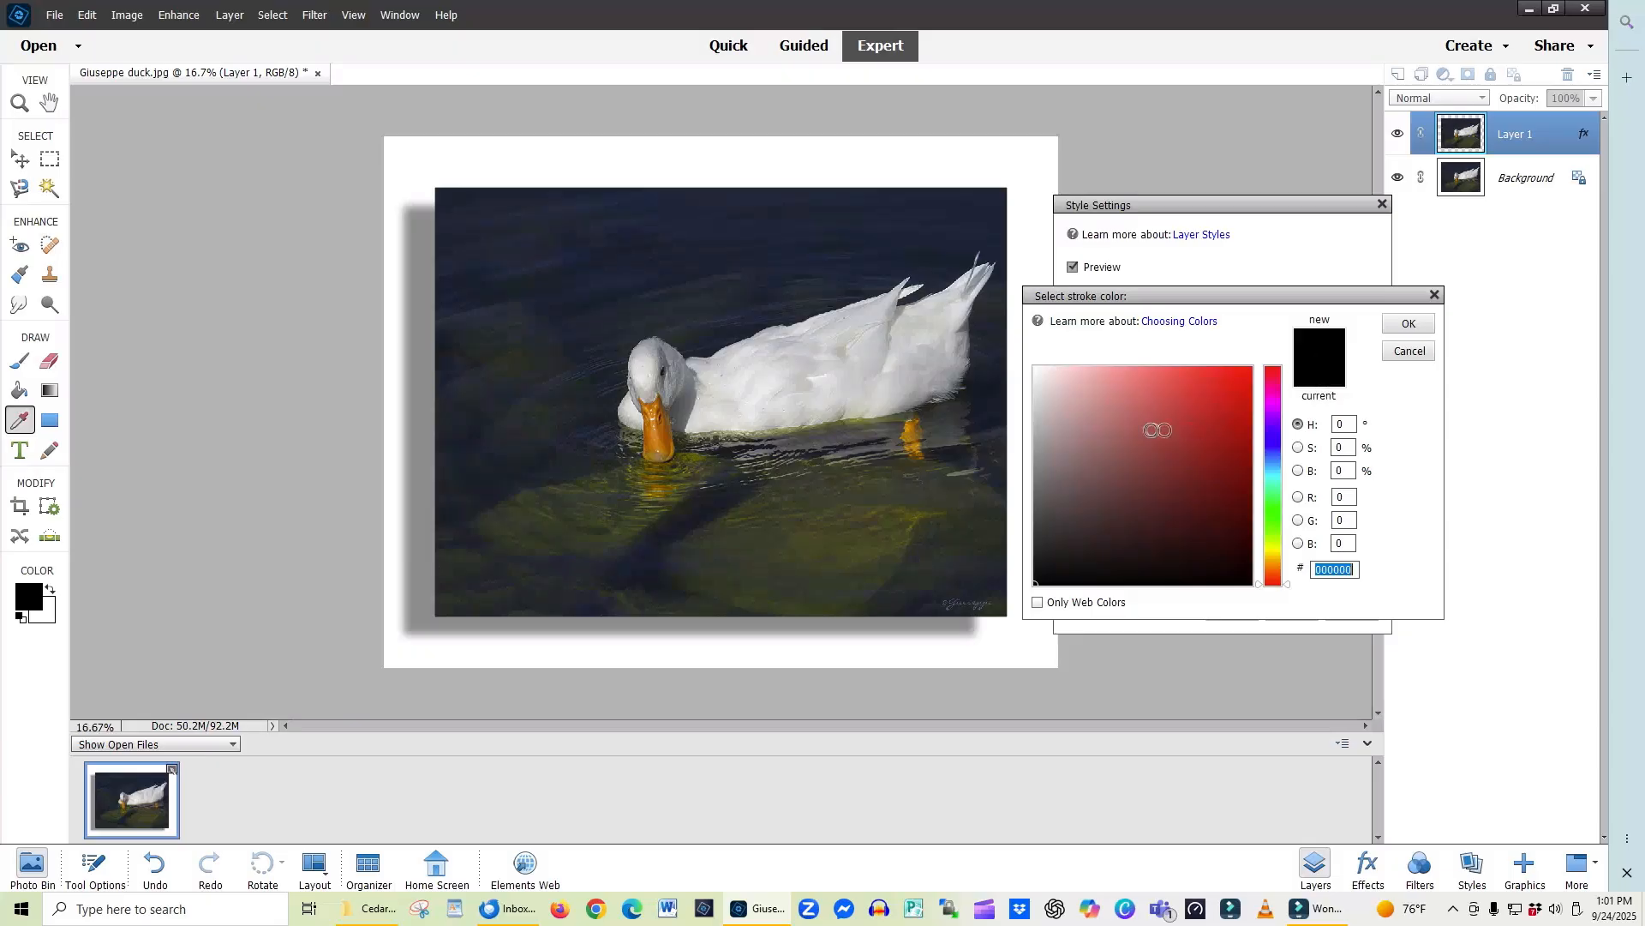
pyautogui.moveTo(1043, 379); pyautogui.dragTo(1028, 363)
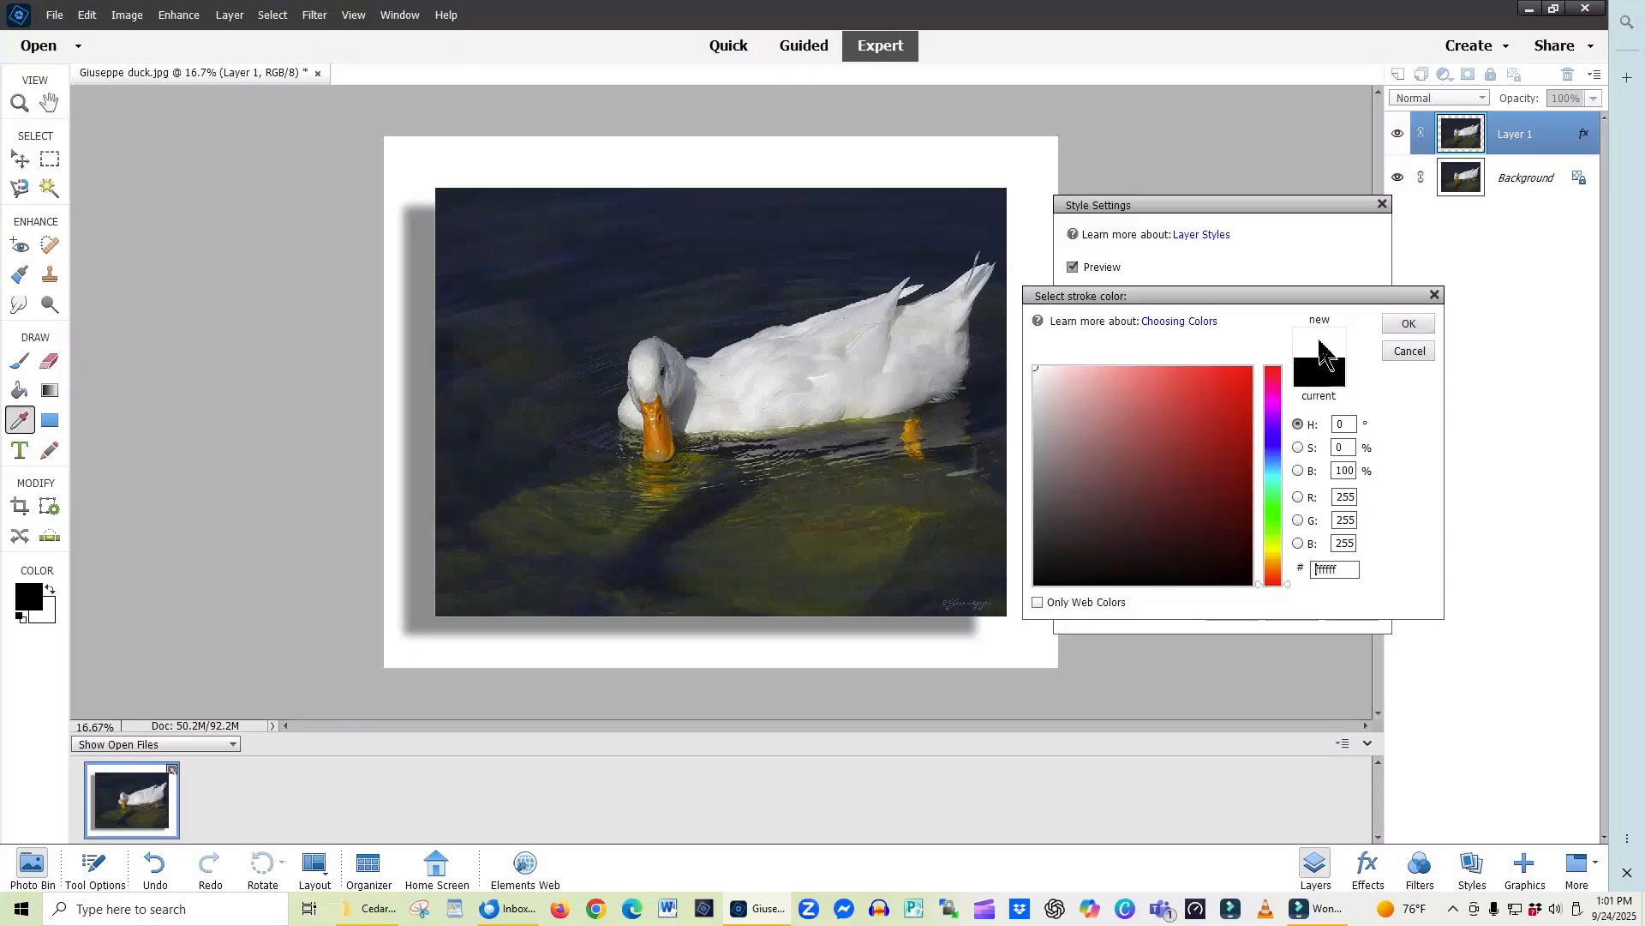
pyautogui.click(1410, 324)
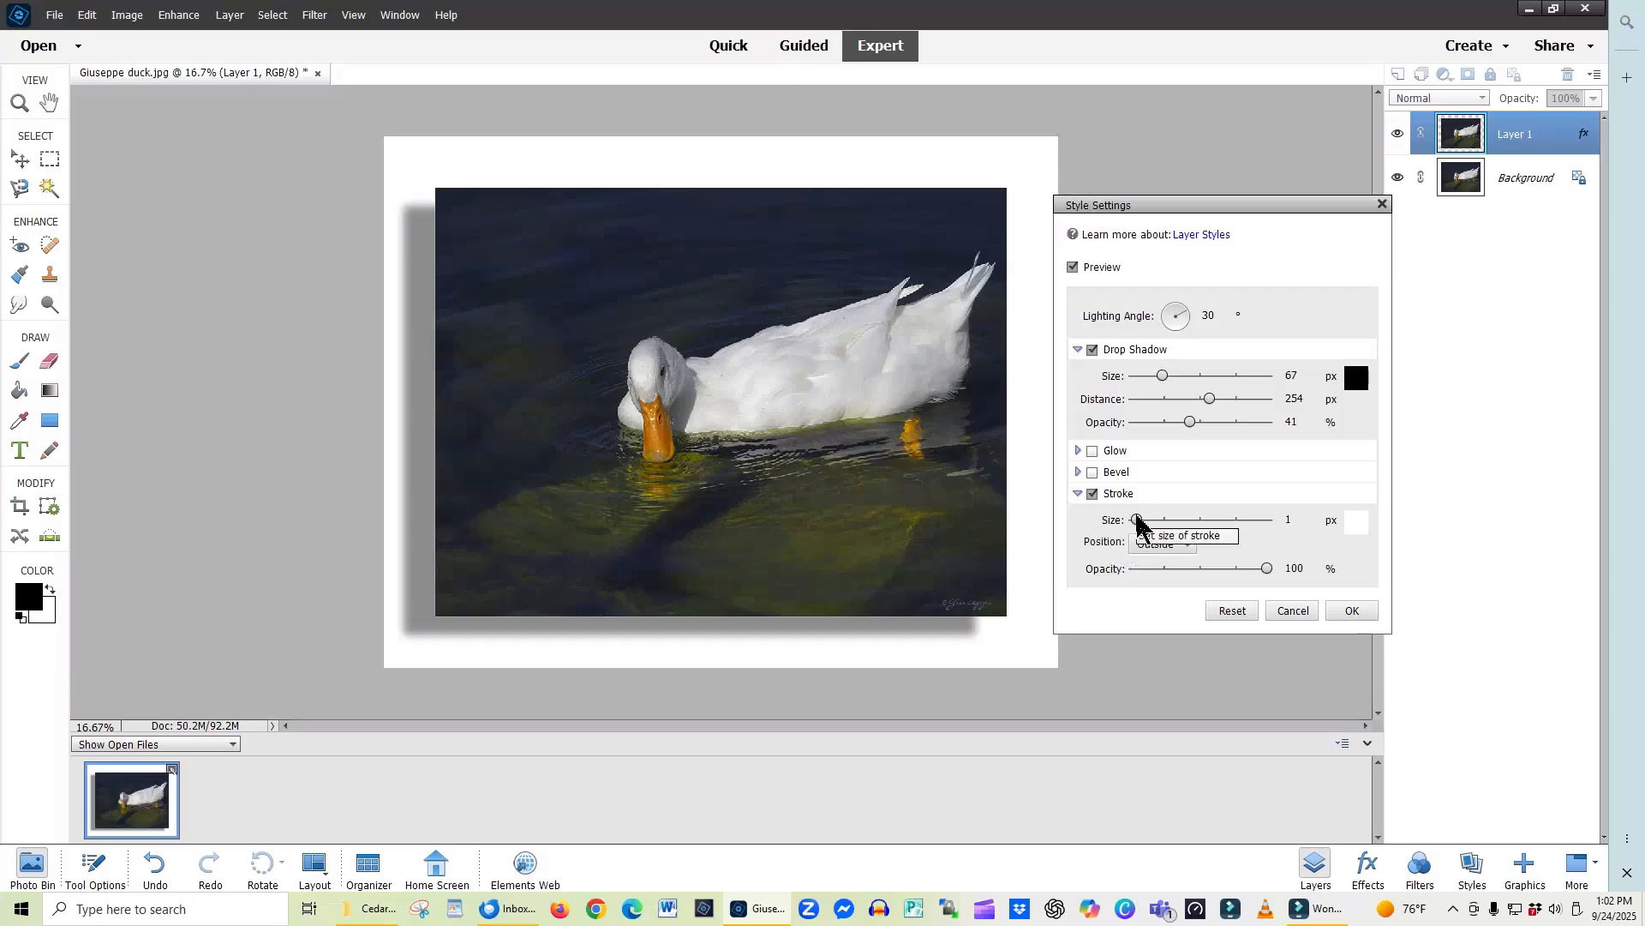
pyautogui.moveTo(1138, 520)
pyautogui.mouseDown()
pyautogui.moveTo(1161, 519)
pyautogui.moveTo(1130, 512)
pyautogui.mouseUp()
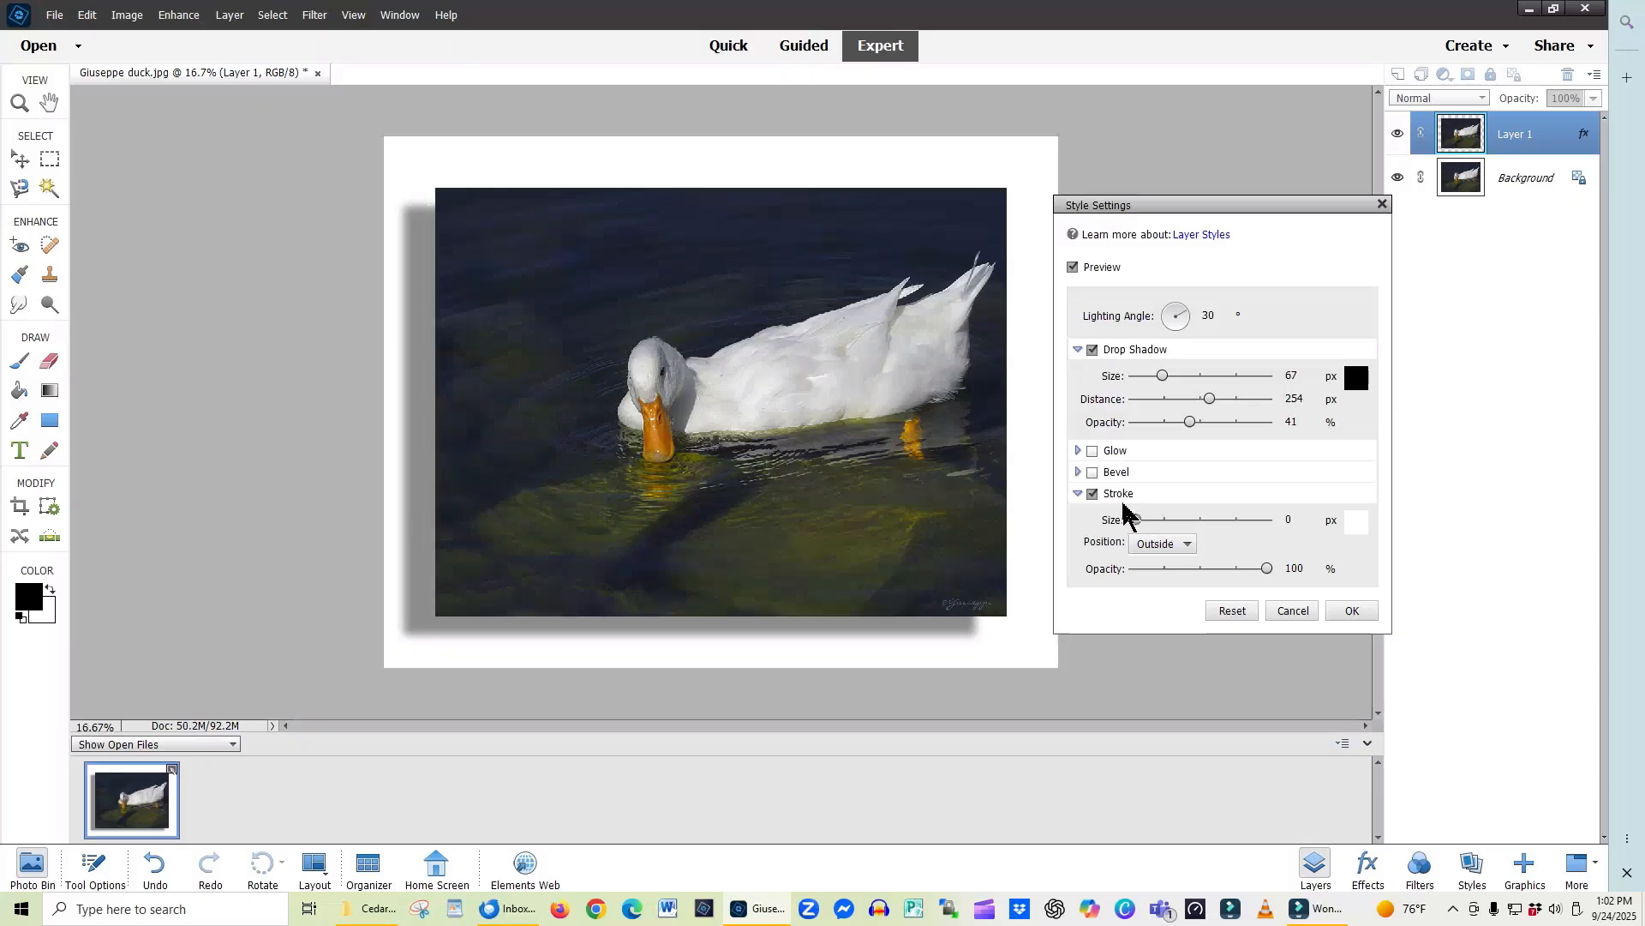
pyautogui.moveTo(1131, 506); pyautogui.dragTo(1137, 509)
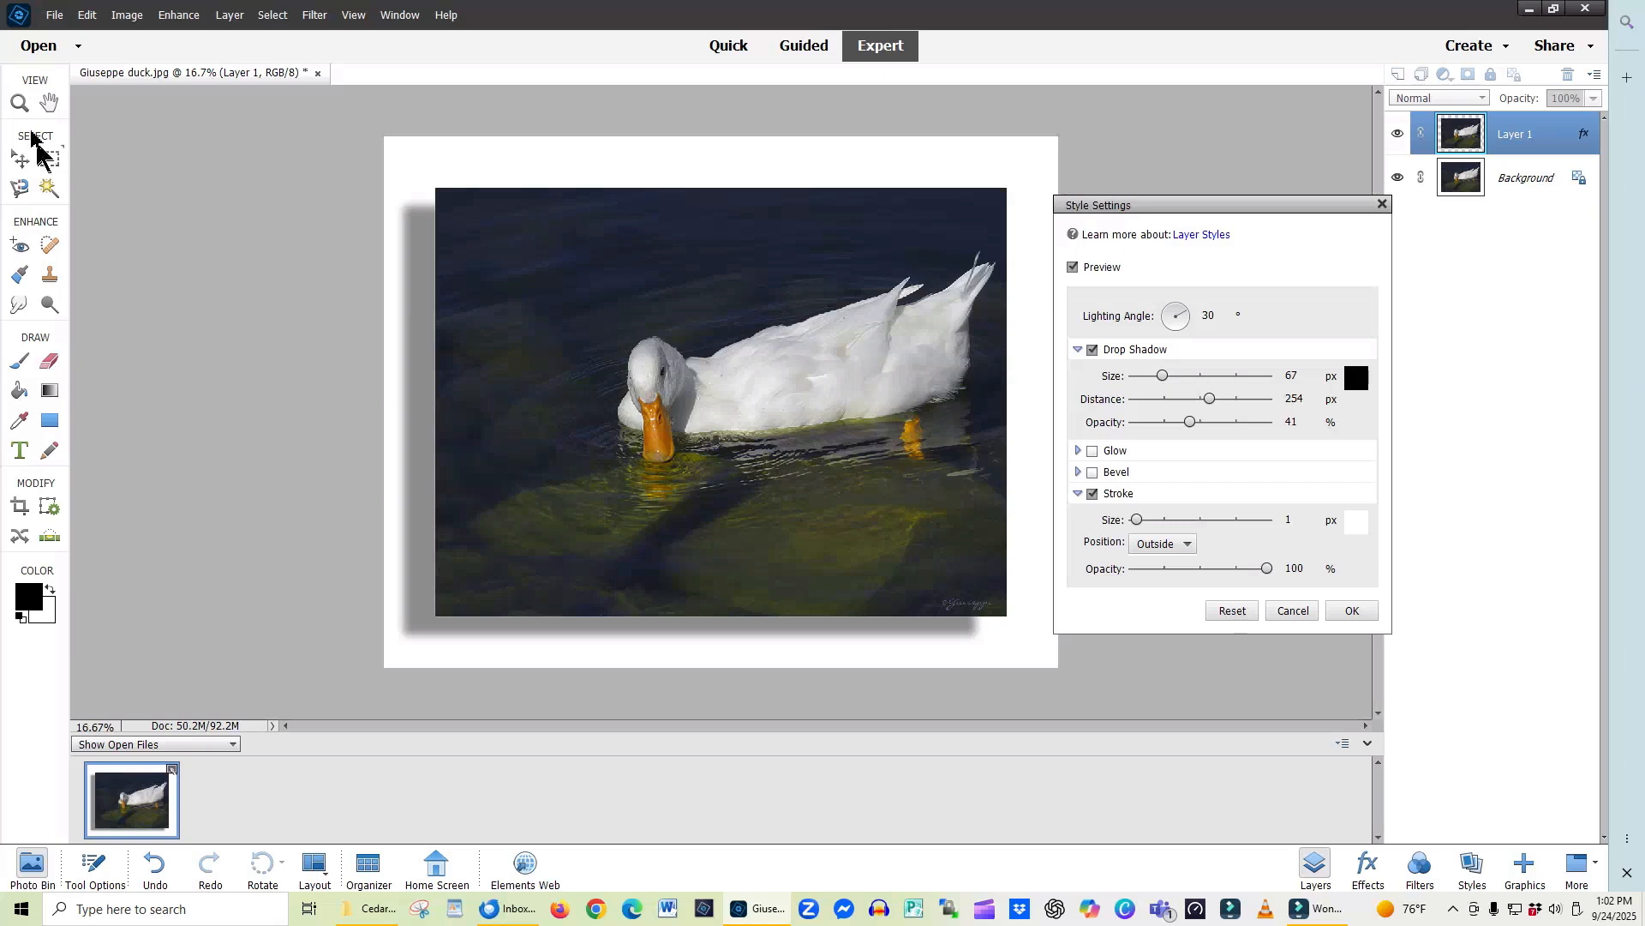
pyautogui.click(125, 17)
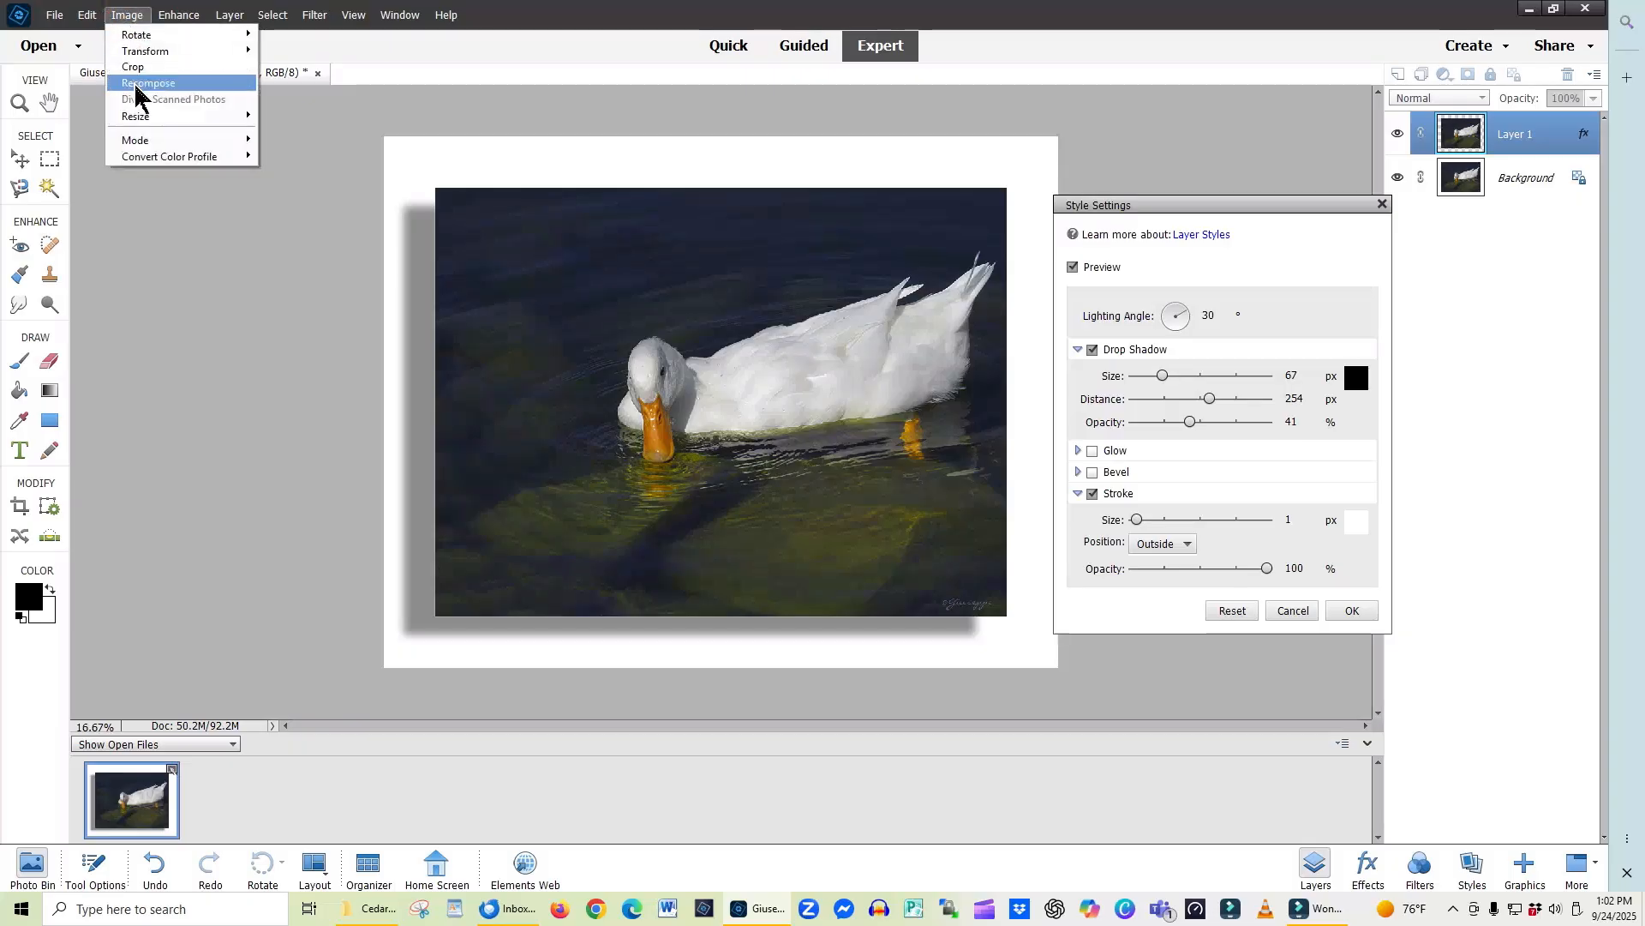
pyautogui.moveTo(168, 120)
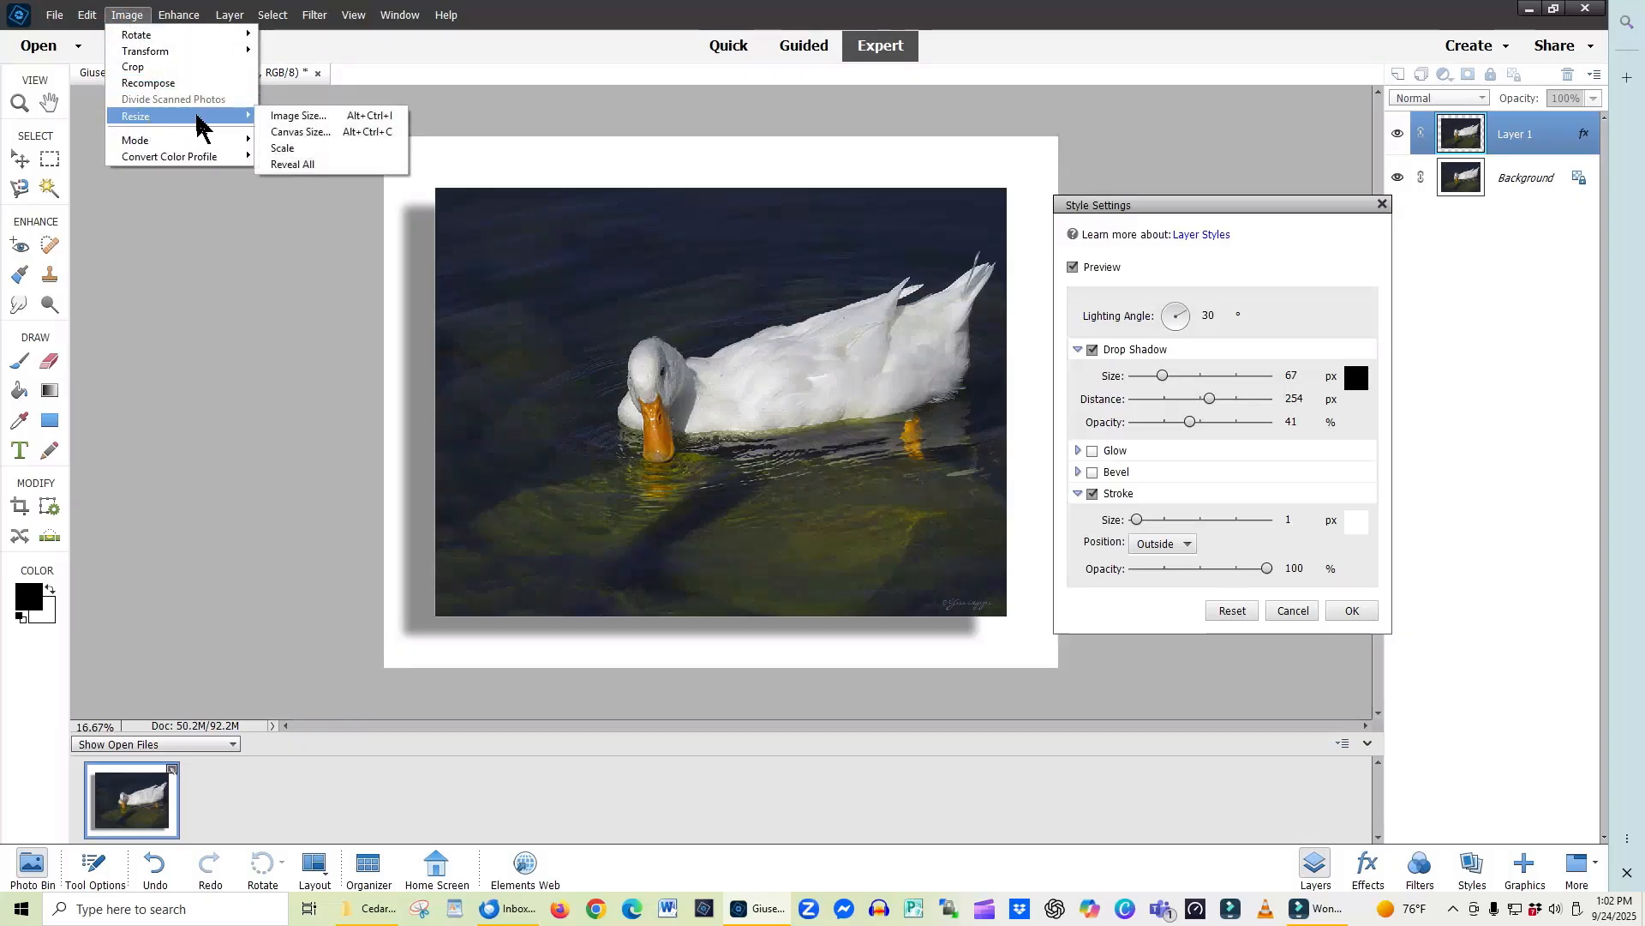
pyautogui.click(268, 221)
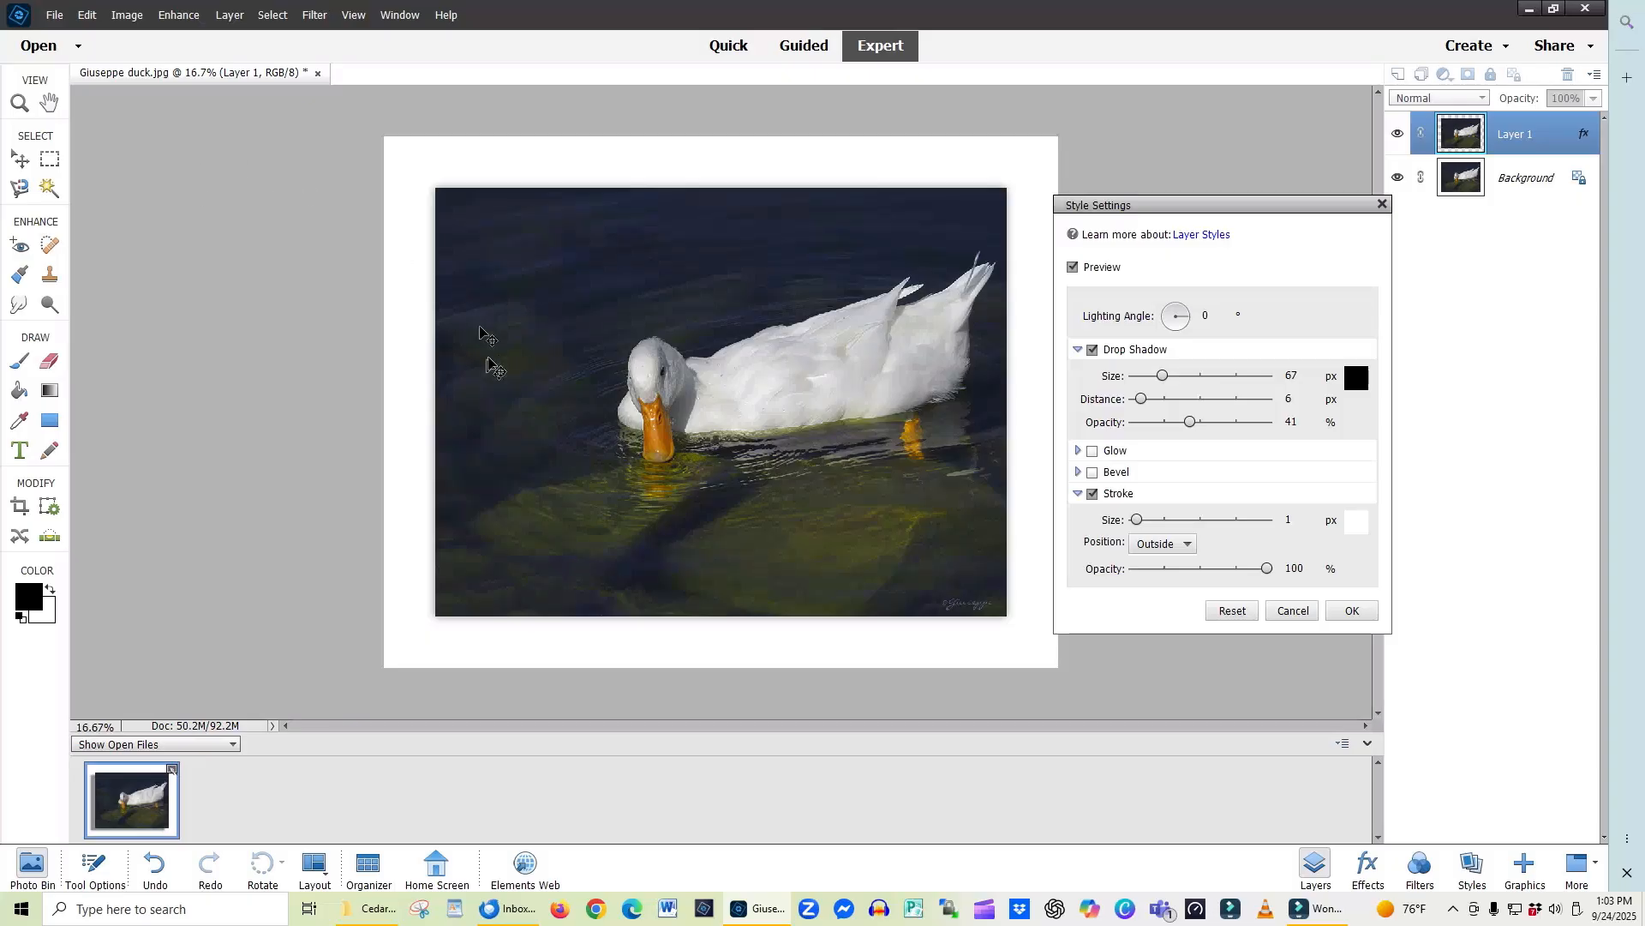
pyautogui.click(230, 16)
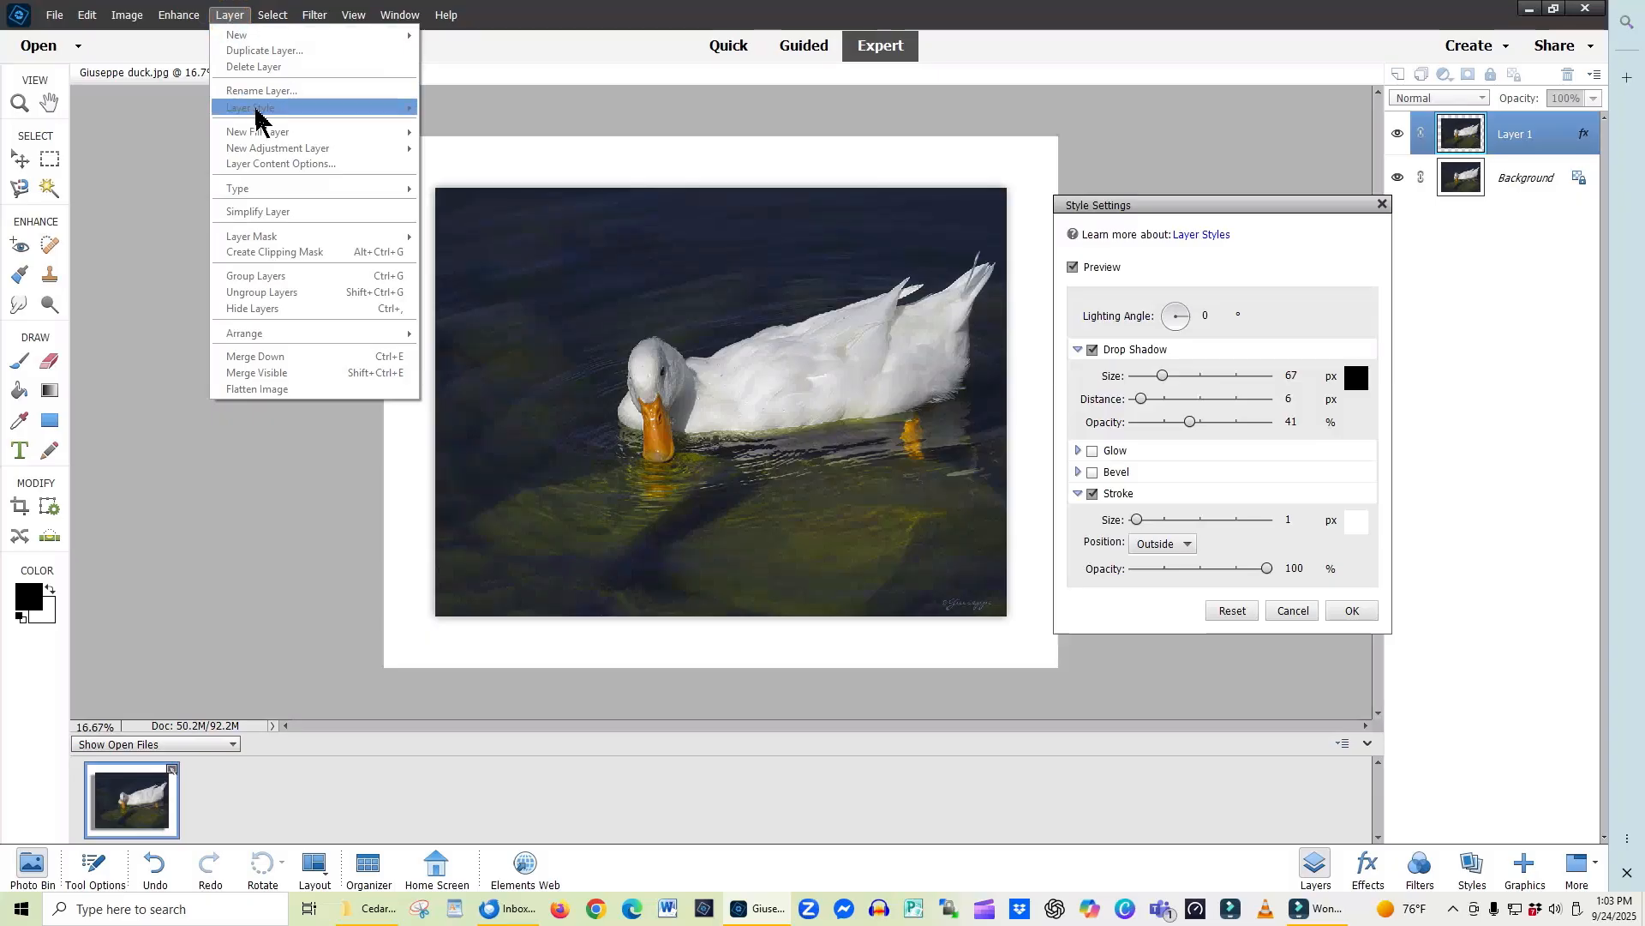
pyautogui.click(166, 319)
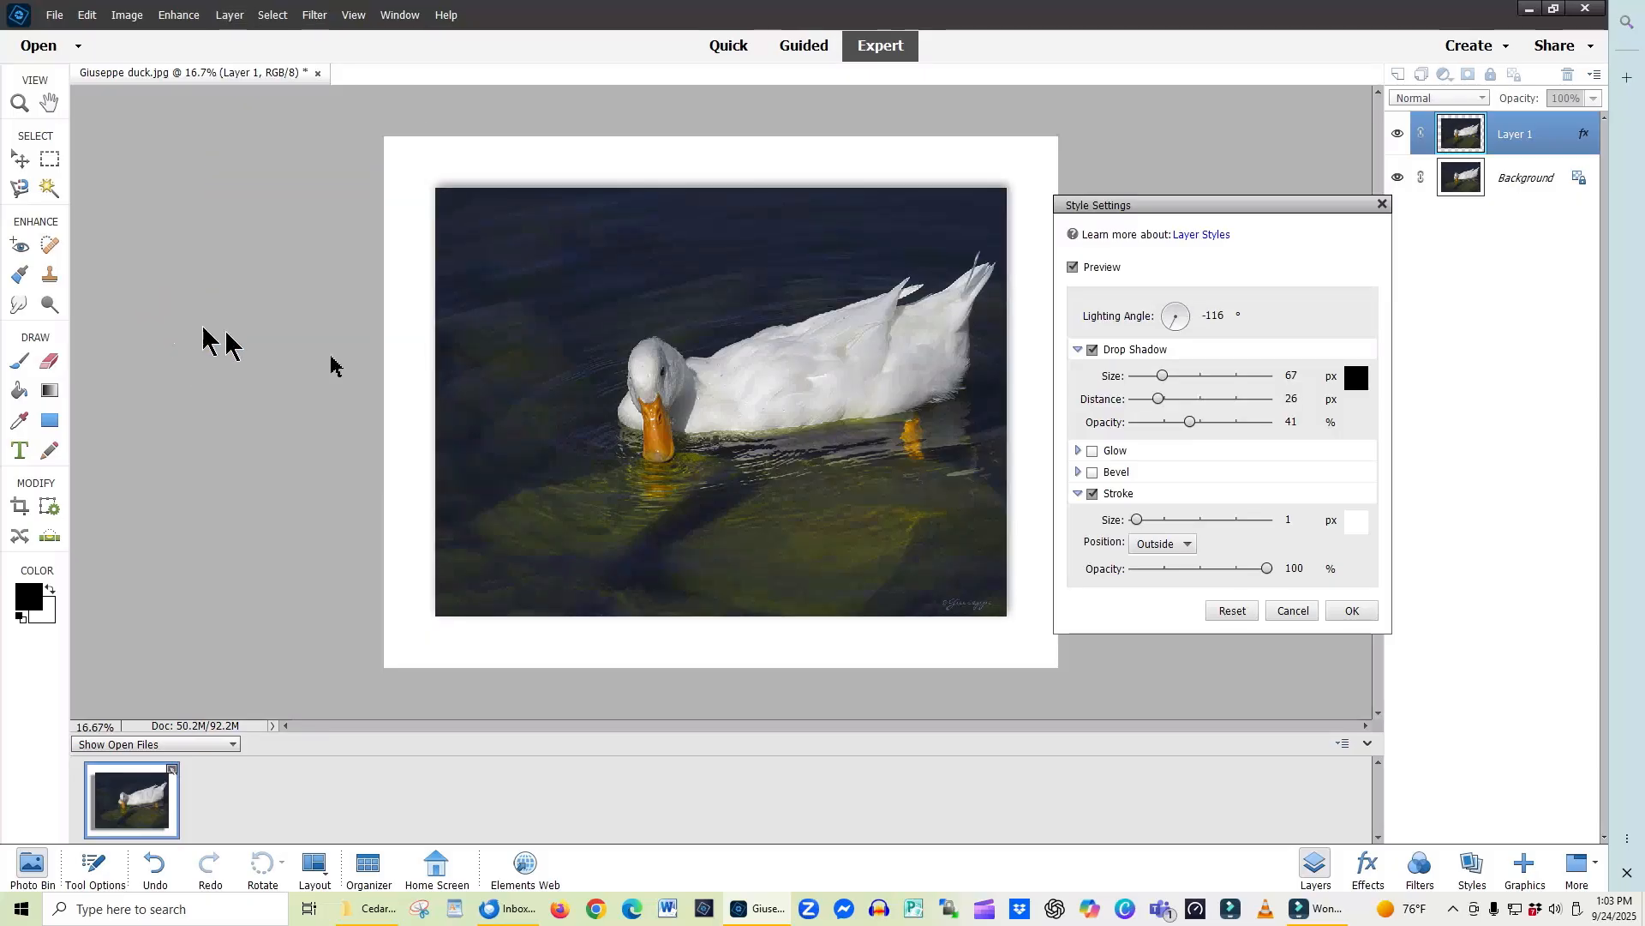
pyautogui.moveTo(1184, 211); pyautogui.dragTo(1207, 177)
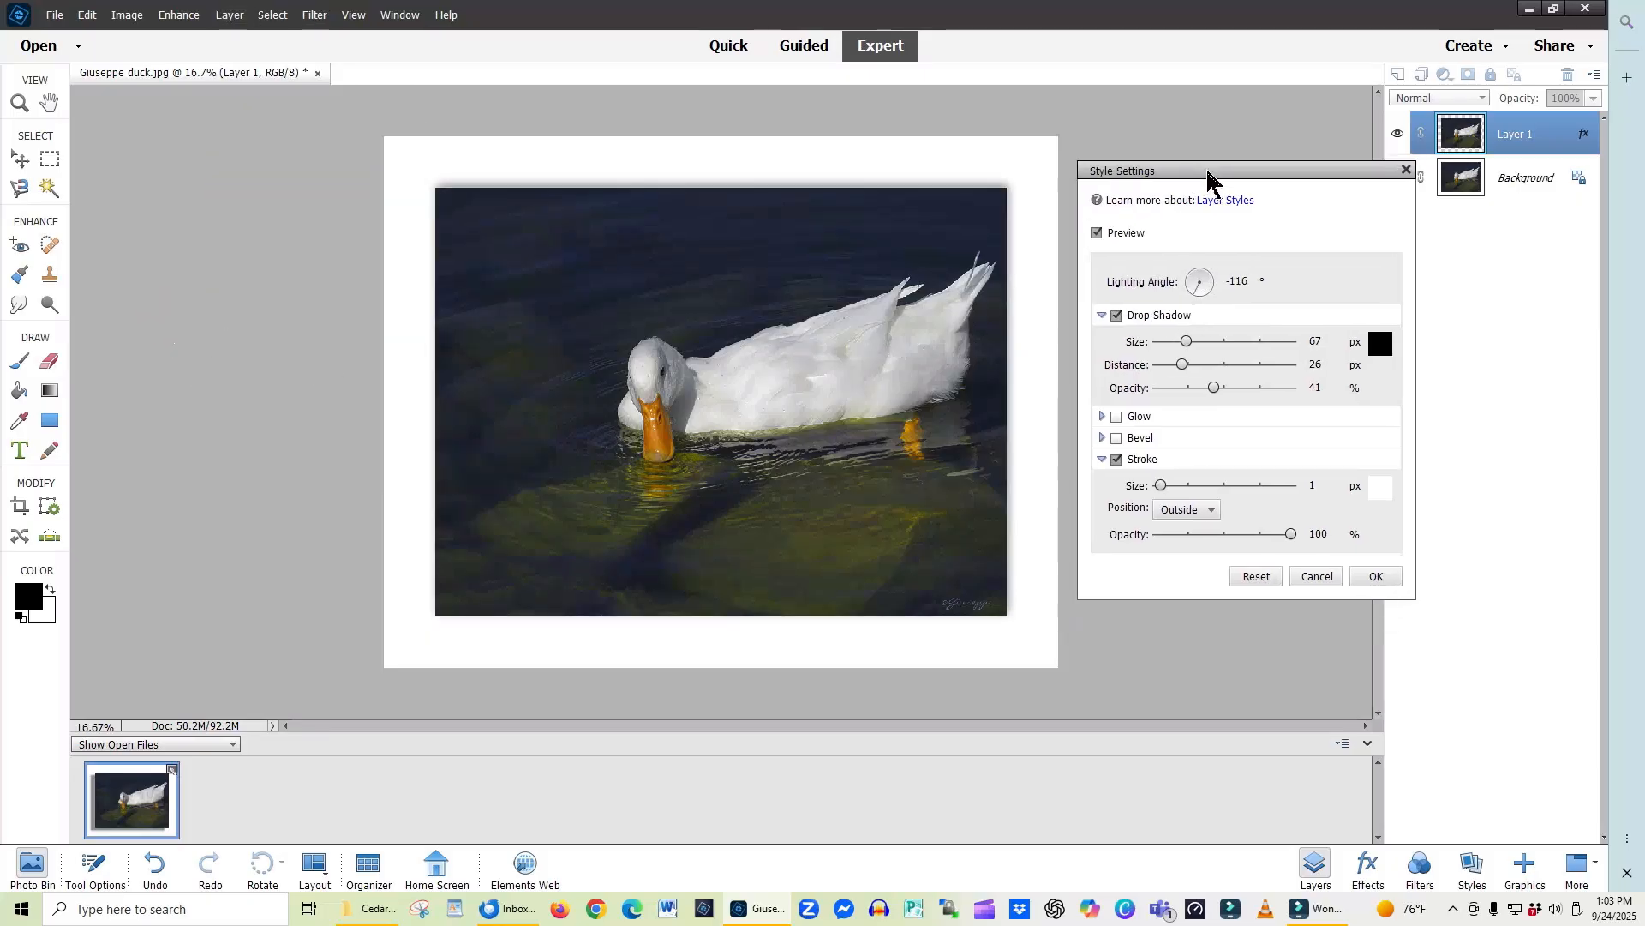